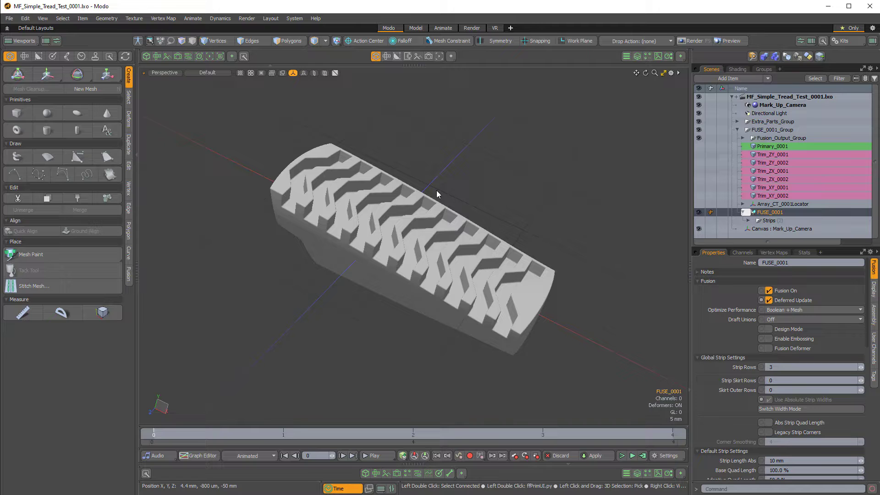
Turn on the wireframe display to show the mesh edges across the tread model
{"action": "left_click_drag", "start_coordinate": [417, 208], "coordinate": [423, 237], "text": "alt"}
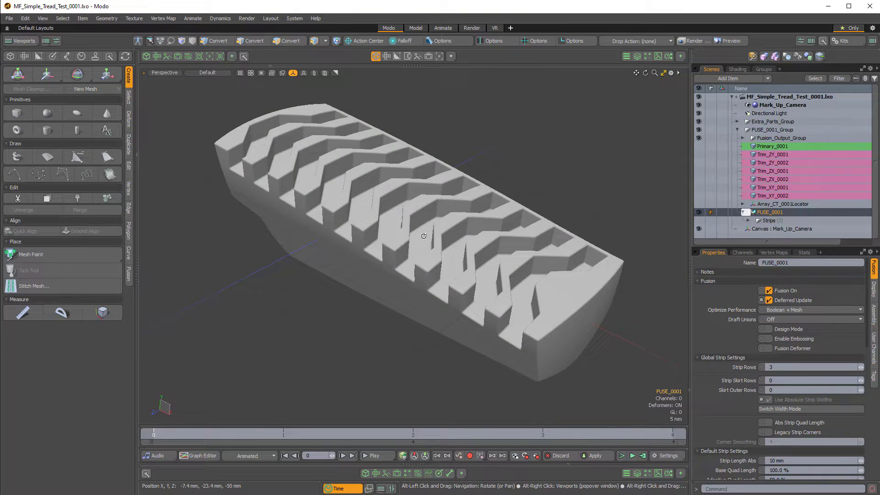
{"action": "left_click_drag", "start_coordinate": [503, 225], "coordinate": [543, 246], "text": "alt"}
{"action": "scroll", "coordinate": [526, 270], "scroll_direction": "down", "scroll_amount": 3}
{"action": "key", "text": "ctrl+3"}
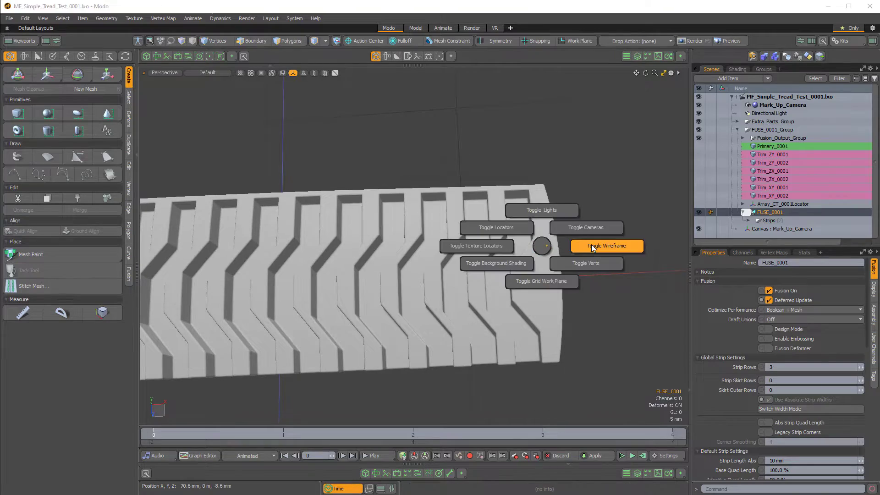
{"action": "left_click", "coordinate": [591, 246]}
Switch the viewport to the Mark_Up_Camera view of the tread's corner
{"action": "left_click_drag", "start_coordinate": [588, 235], "coordinate": [487, 248], "text": "ctrl+alt"}
{"action": "key", "text": "ctrl+1"}
{"action": "left_click", "coordinate": [460, 230]}
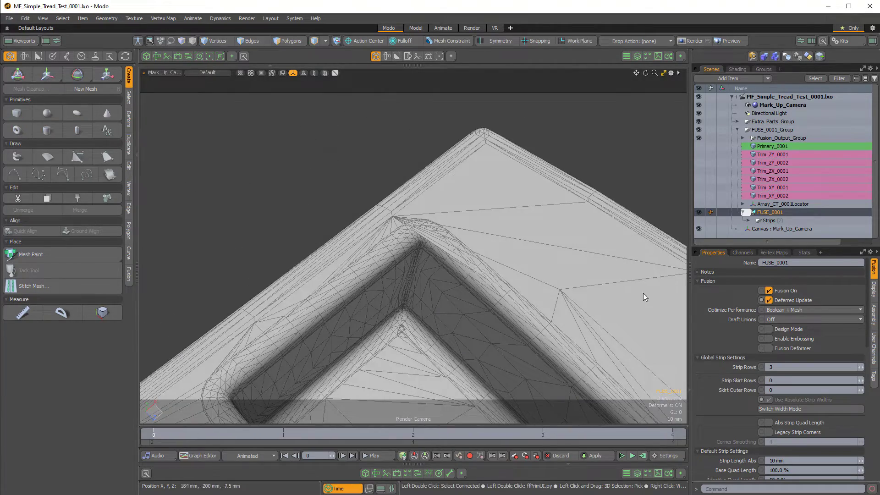
Open the markup tools for Mark_Up_Camera and choose the medium brush size
{"action": "left_click", "coordinate": [774, 105]}
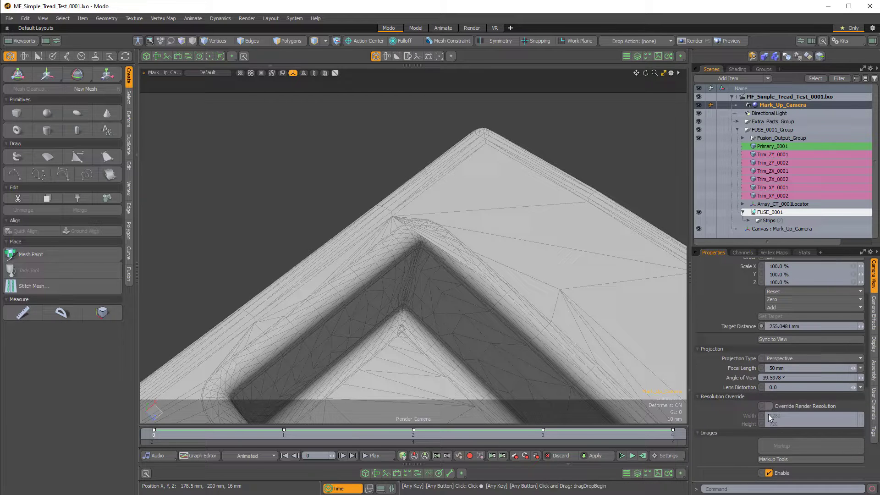
{"action": "left_click", "coordinate": [791, 460]}
{"action": "left_click_drag", "start_coordinate": [757, 199], "coordinate": [129, 117]}
{"action": "left_click", "coordinate": [142, 134]}
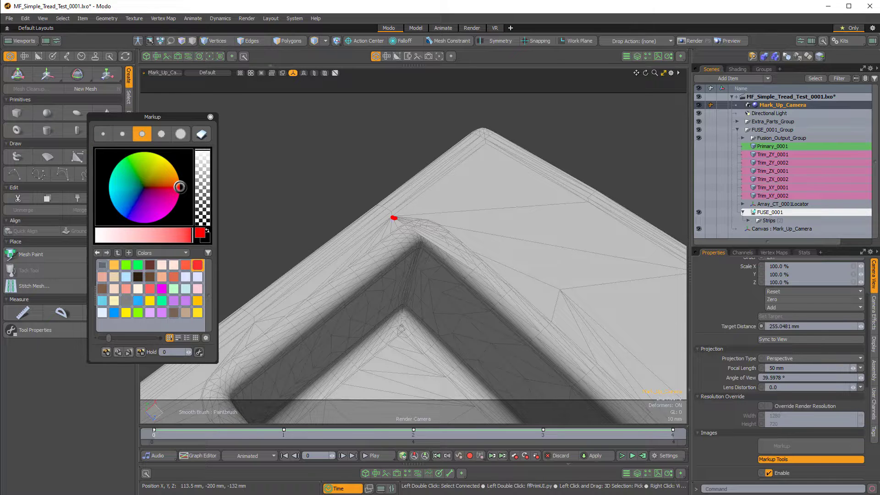
Sketch red and yellow-green markup strokes over the groove corner, undo them, and close the markup tools
{"action": "key", "text": "ctrl+s"}
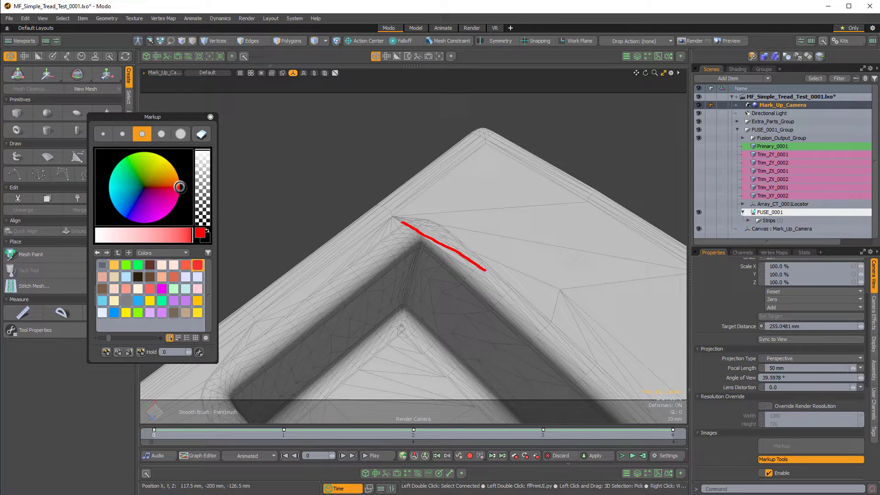
{"action": "key", "text": "ctrl+z"}
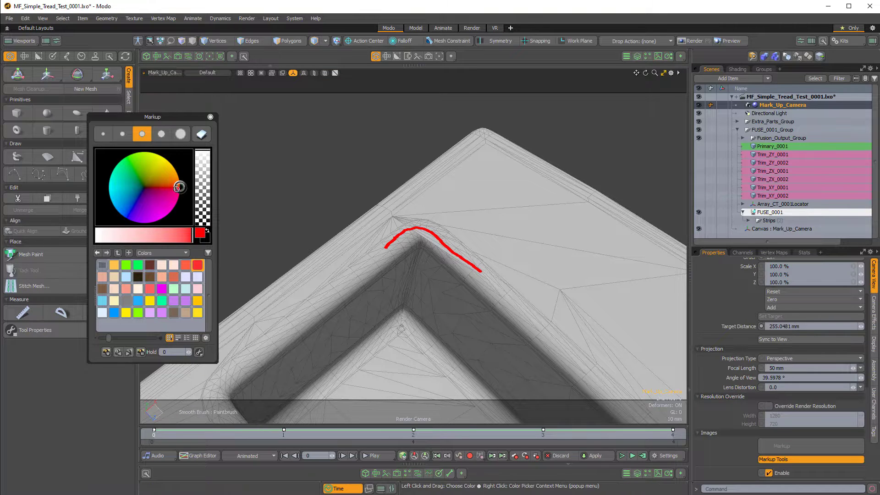
{"action": "left_click_drag", "start_coordinate": [177, 188], "coordinate": [151, 152]}
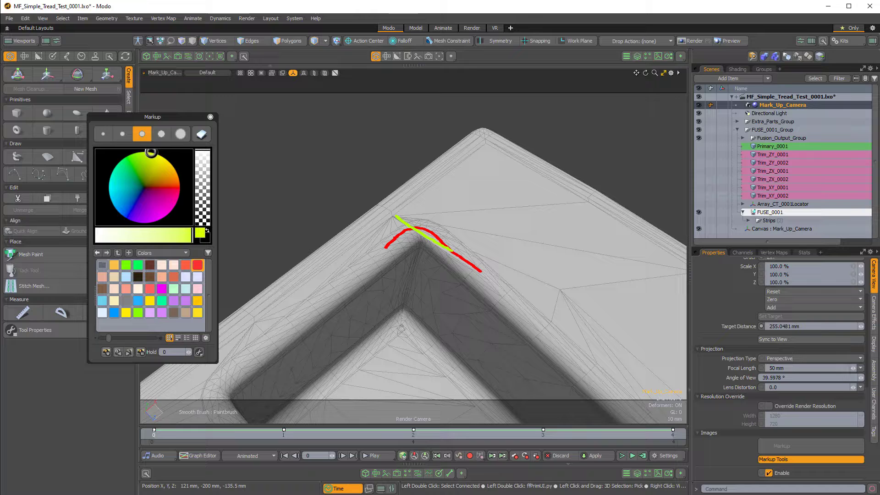
{"action": "key", "text": "ctrl+z"}
{"action": "key", "text": "ctrl+z"}
{"action": "key", "text": "ctrl+z"}
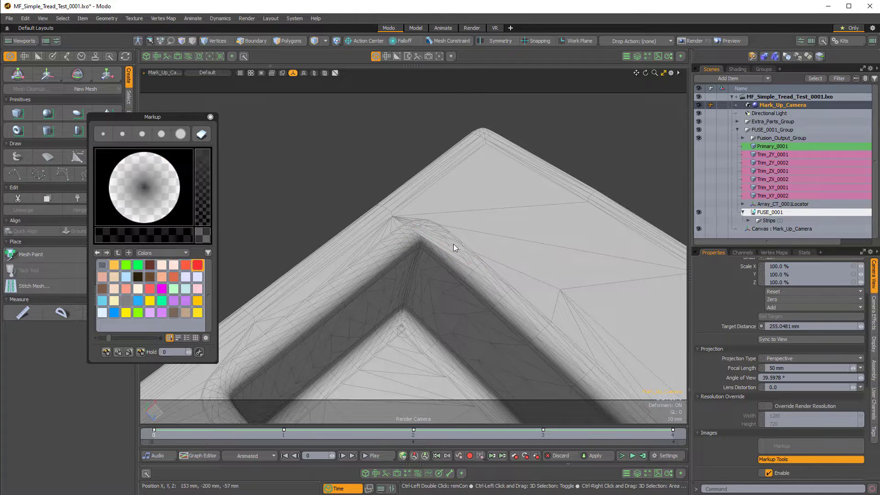
{"action": "left_click", "coordinate": [210, 118]}
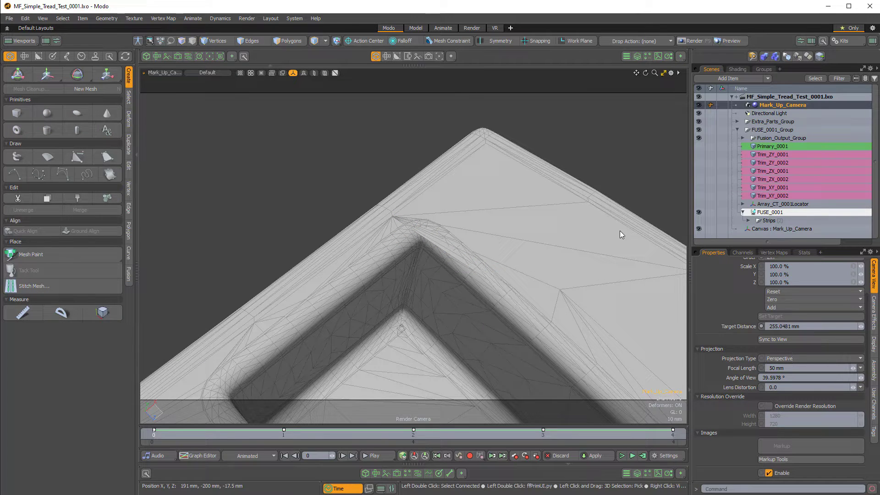
Return to the perspective view and make the Trim_ZX_0001 mesh visible
{"action": "key", "text": "ctrl+space"}
{"action": "left_click", "coordinate": [515, 234]}
{"action": "left_click_drag", "start_coordinate": [500, 248], "coordinate": [587, 229], "text": "alt"}
{"action": "left_click_drag", "start_coordinate": [414, 277], "coordinate": [394, 224], "text": "alt"}
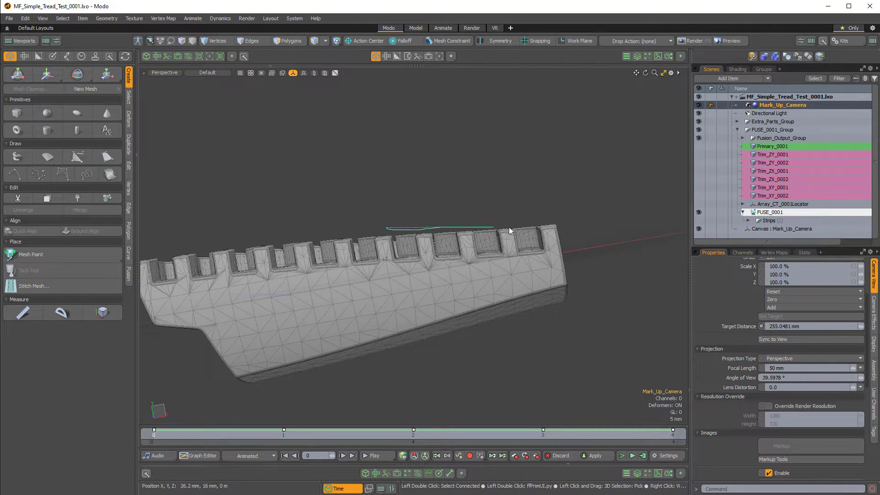
{"action": "mouse_move", "coordinate": [509, 227]}
{"action": "left_mouse_down"}
{"action": "mouse_move", "coordinate": [585, 227]}
{"action": "mouse_move", "coordinate": [569, 252]}
{"action": "mouse_move", "coordinate": [678, 220]}
{"action": "mouse_move", "coordinate": [703, 182]}
{"action": "left_mouse_up"}
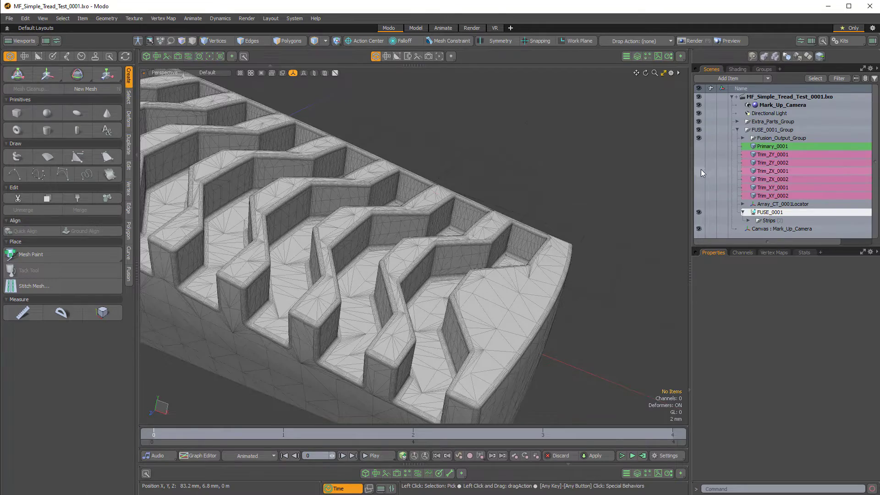
{"action": "left_click", "coordinate": [701, 170]}
Set Trim_ZX_0001's Fusion SubDivs to 3, deselect the mesh and hide it
{"action": "left_click_drag", "start_coordinate": [587, 216], "coordinate": [513, 284], "text": "ctrl+alt"}
{"action": "left_click_drag", "start_coordinate": [366, 270], "coordinate": [440, 268], "text": "ctrl+alt"}
{"action": "left_click_drag", "start_coordinate": [440, 268], "coordinate": [551, 338], "text": "alt"}
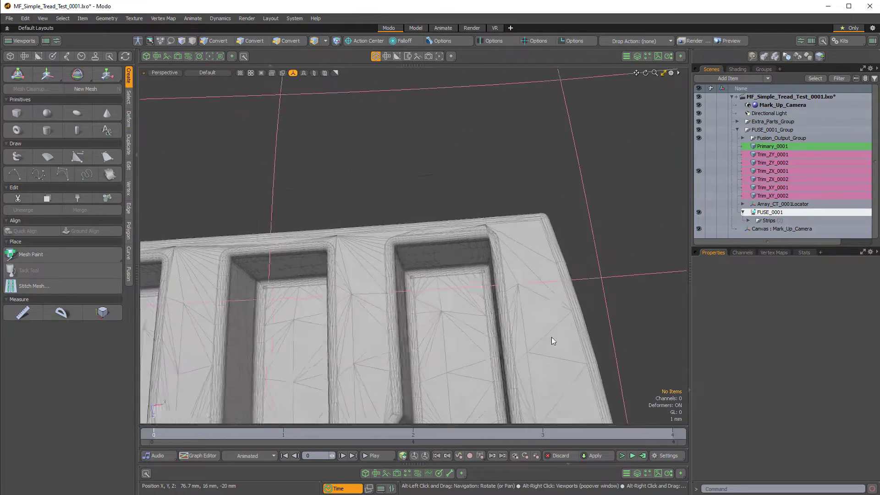
{"action": "left_click", "coordinate": [768, 172]}
{"action": "left_click_drag", "start_coordinate": [500, 226], "coordinate": [498, 253], "text": "alt"}
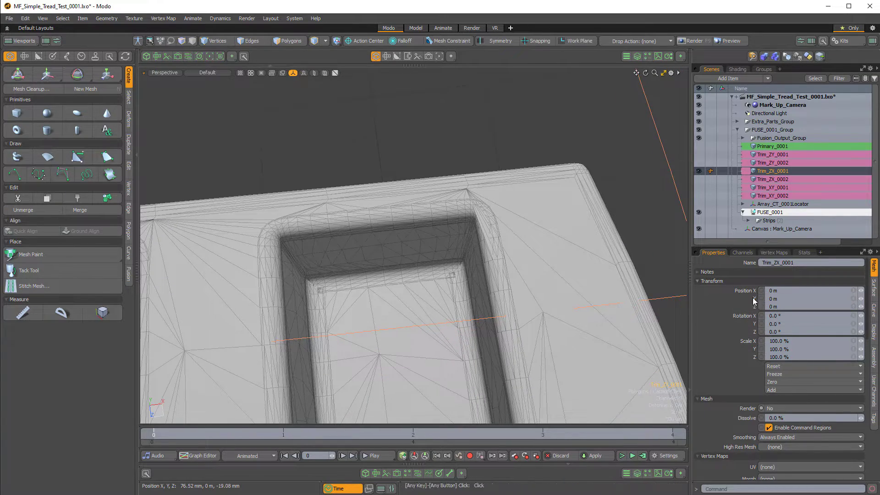
{"action": "scroll", "coordinate": [732, 365], "scroll_direction": "down", "scroll_amount": 5}
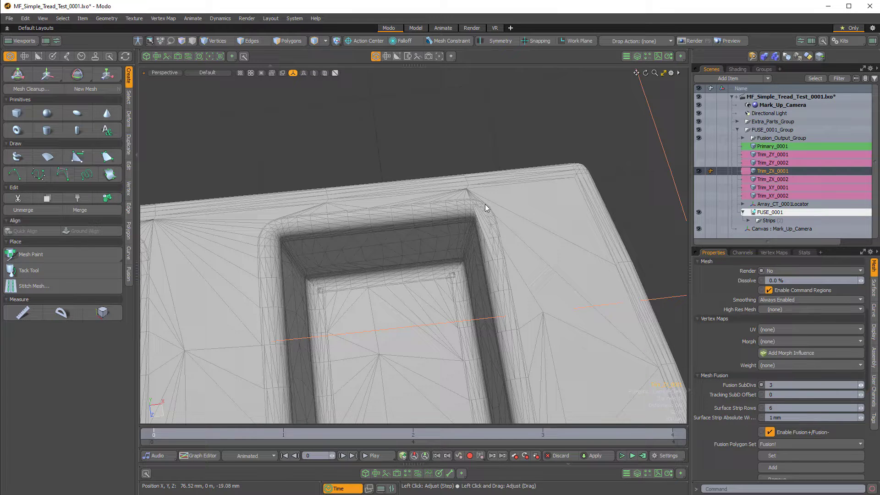
{"action": "left_click_drag", "start_coordinate": [482, 219], "coordinate": [512, 225], "text": "alt"}
{"action": "scroll", "coordinate": [504, 228], "scroll_direction": "down", "scroll_amount": 3}
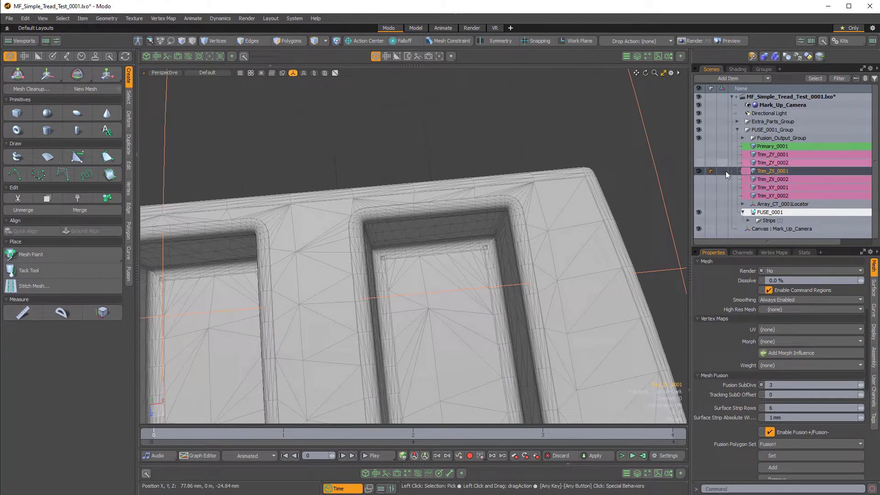
{"action": "left_click", "coordinate": [761, 172]}
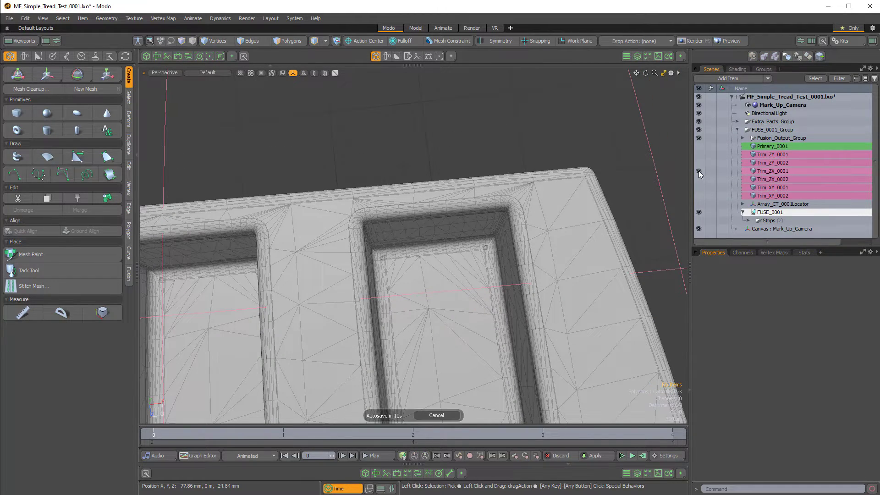
{"action": "left_click", "coordinate": [699, 172]}
Switch to the Mark_Up_Camera view and go to frame 1 to frame the groove's end
{"action": "left_click_drag", "start_coordinate": [488, 267], "coordinate": [468, 250], "text": "alt"}
{"action": "key", "text": "ctrl+space"}
{"action": "left_click", "coordinate": [438, 232]}
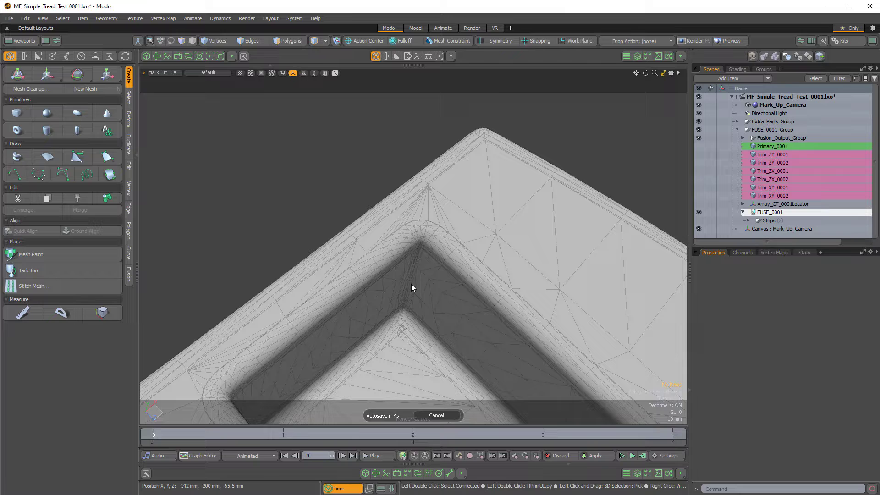
{"action": "left_click", "coordinate": [299, 435]}
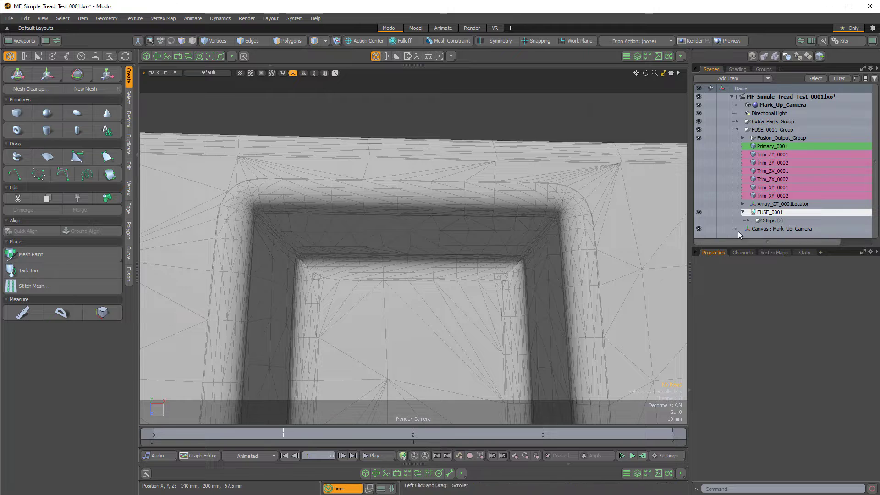
Make the fusion strips visible, select the strip around the groove's floor and bring up the Fusion Strips controls
{"action": "left_click", "coordinate": [699, 220]}
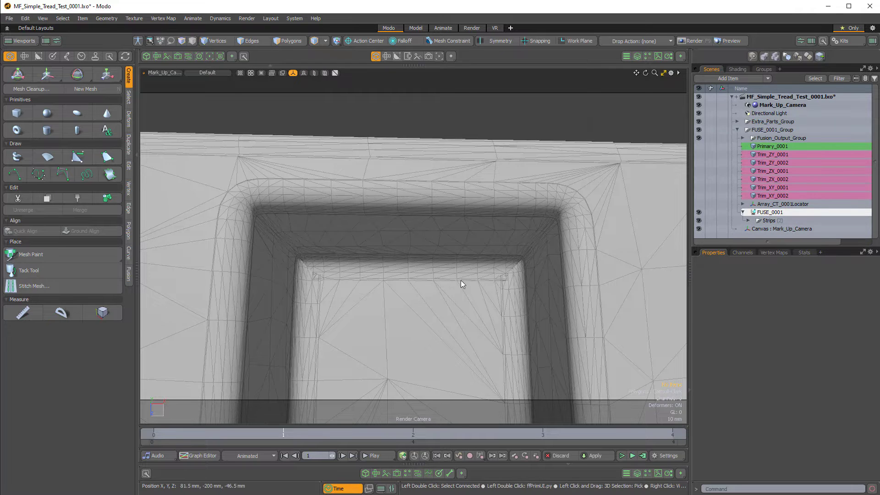
{"action": "left_click", "coordinate": [366, 263]}
{"action": "double_click", "coordinate": [339, 262]}
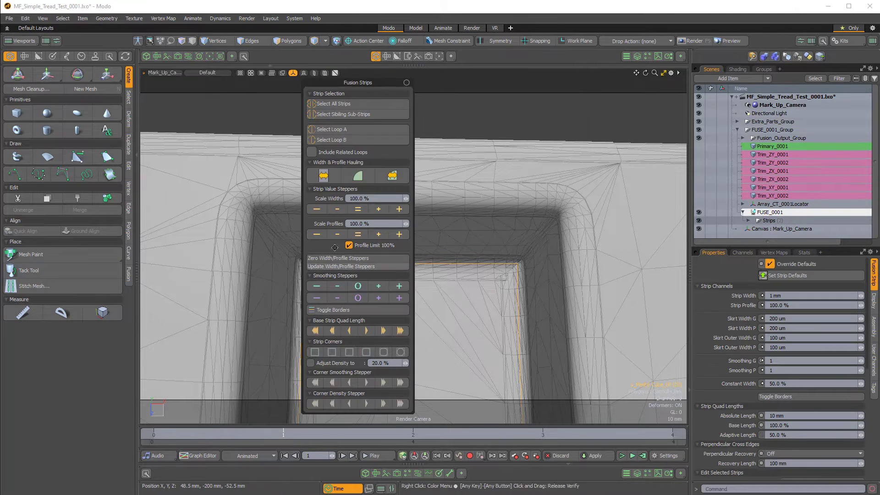
{"action": "left_click_drag", "start_coordinate": [401, 83], "coordinate": [228, 92]}
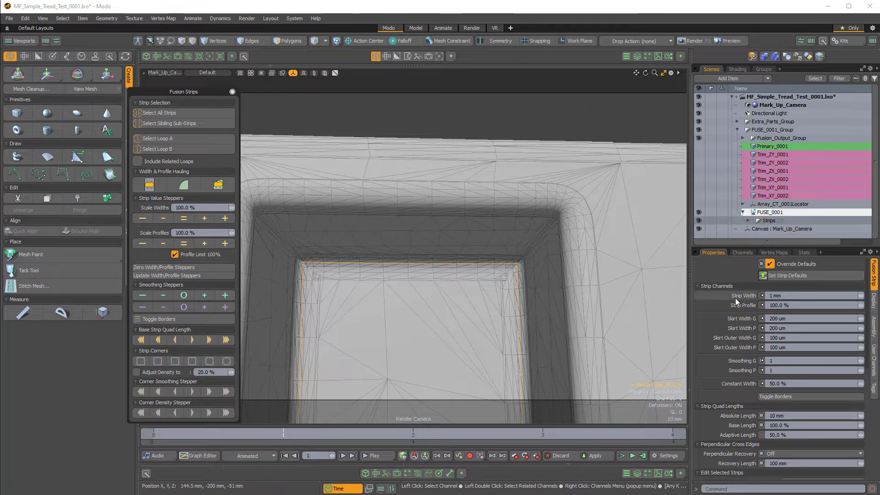
Set the selected groove-floor strip's Strip Width to 200 um
{"action": "left_click", "coordinate": [787, 297]}
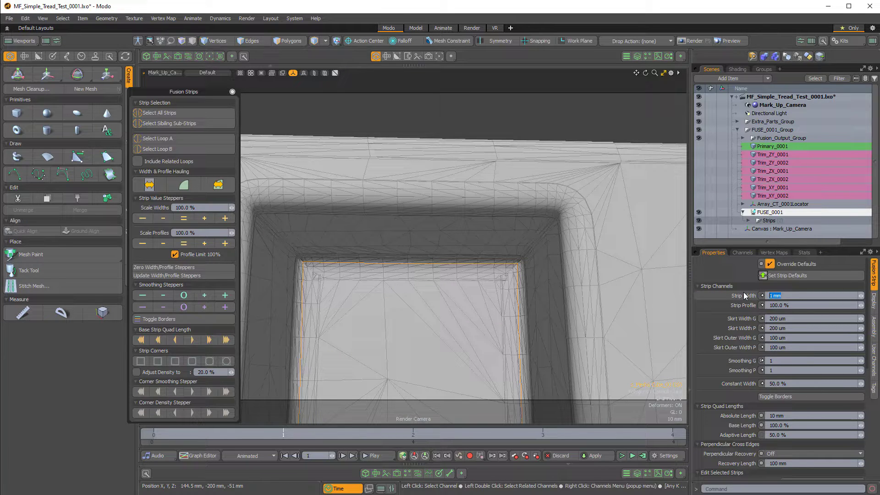
{"action": "type", "text": "200um"}
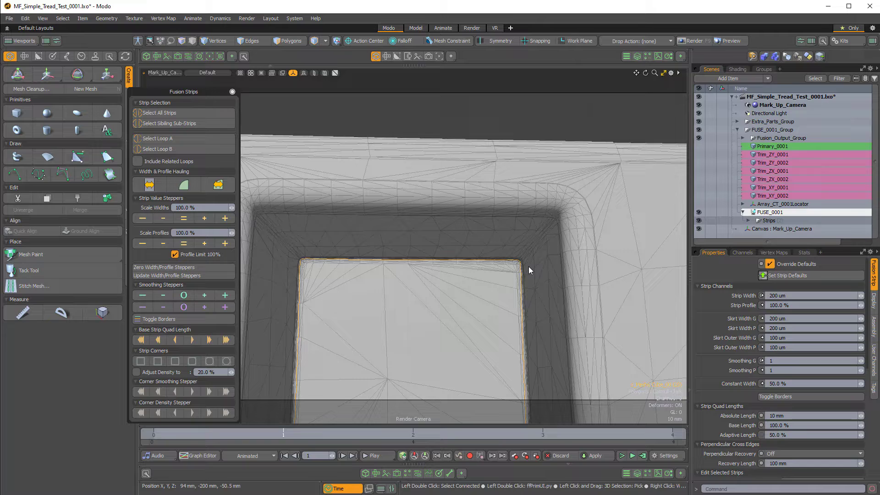
{"action": "key", "text": "ctrl"}
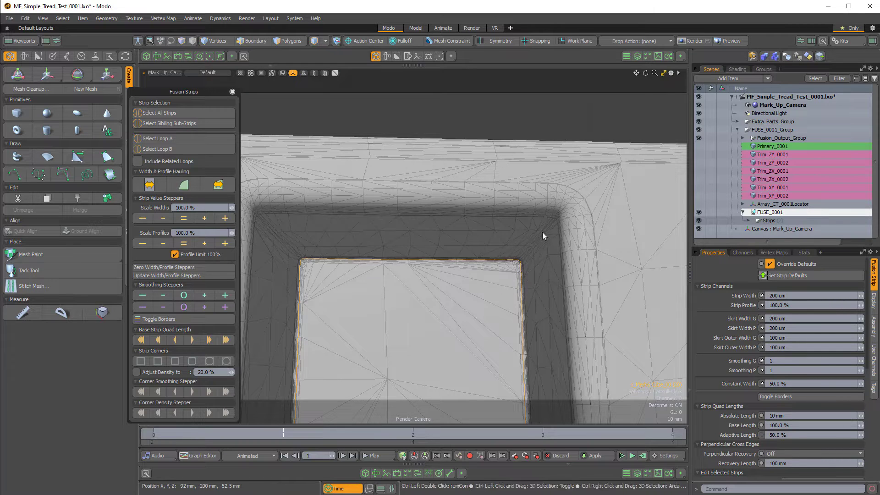
Return to the perspective view at the groove floor's corner and set the selected strip's Strip Width to 1 mm
{"action": "key", "text": "ctrl+space"}
{"action": "left_click", "coordinate": [573, 213]}
{"action": "left_click_drag", "start_coordinate": [548, 243], "coordinate": [570, 305], "text": "alt"}
{"action": "scroll", "coordinate": [347, 268], "scroll_direction": "up", "scroll_amount": 2}
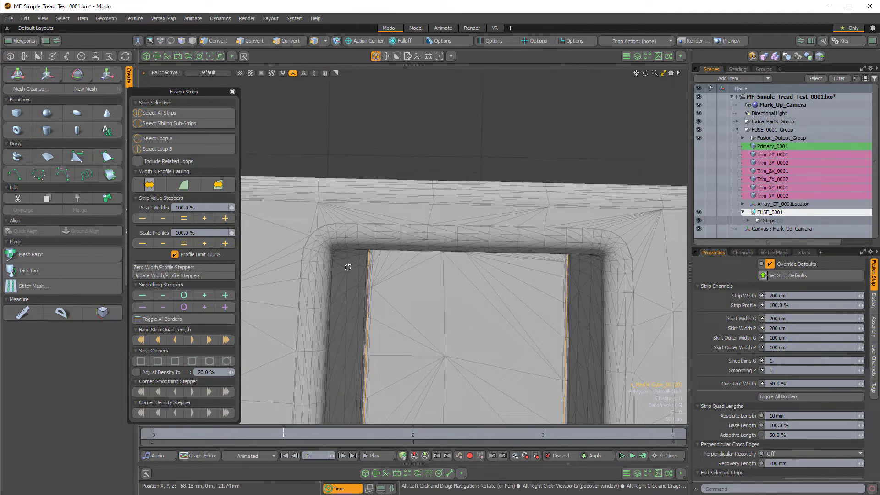
{"action": "left_click_drag", "start_coordinate": [347, 267], "coordinate": [377, 245], "text": "alt"}
{"action": "scroll", "coordinate": [363, 250], "scroll_direction": "up", "scroll_amount": 4}
{"action": "scroll", "coordinate": [469, 268], "scroll_direction": "down", "scroll_amount": 4}
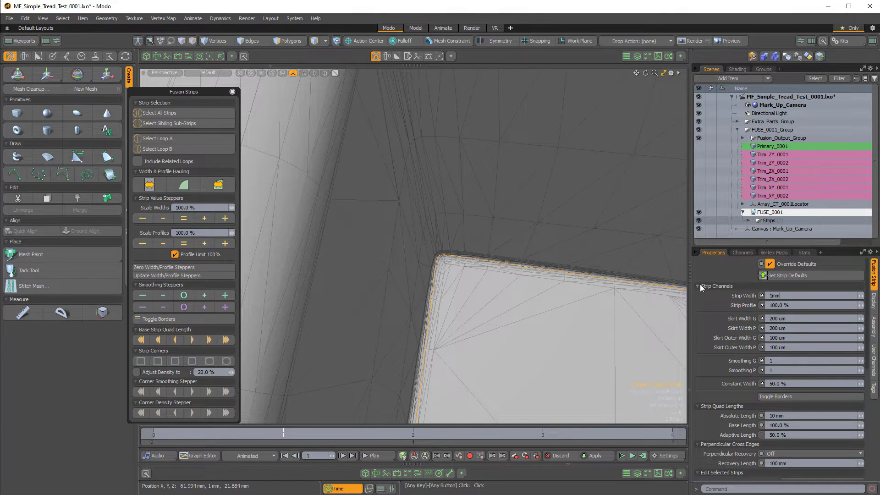
{"action": "key", "text": "Return"}
Turn on the border display for the selected strip at the groove floor's corner
{"action": "left_click_drag", "start_coordinate": [573, 329], "coordinate": [501, 229], "text": "alt"}
{"action": "left_click_drag", "start_coordinate": [207, 91], "coordinate": [271, 78]}
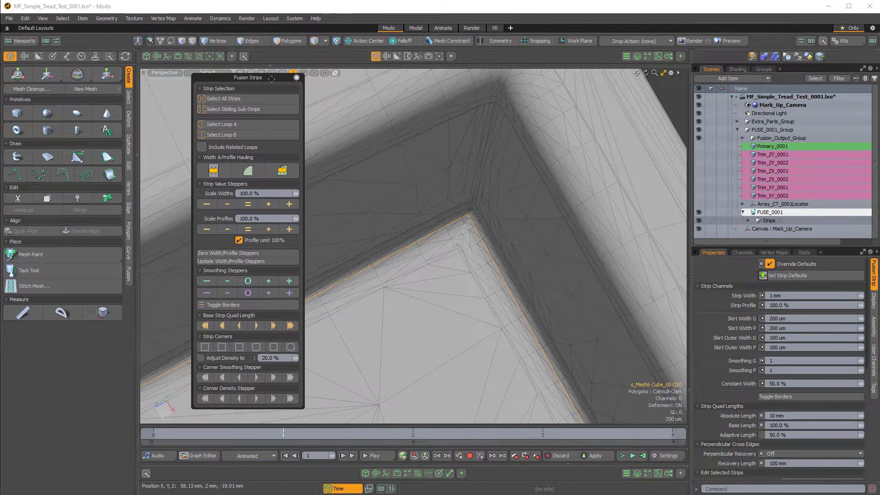
{"action": "left_click", "coordinate": [227, 307]}
{"action": "left_click_drag", "start_coordinate": [487, 213], "coordinate": [463, 236], "text": "alt"}
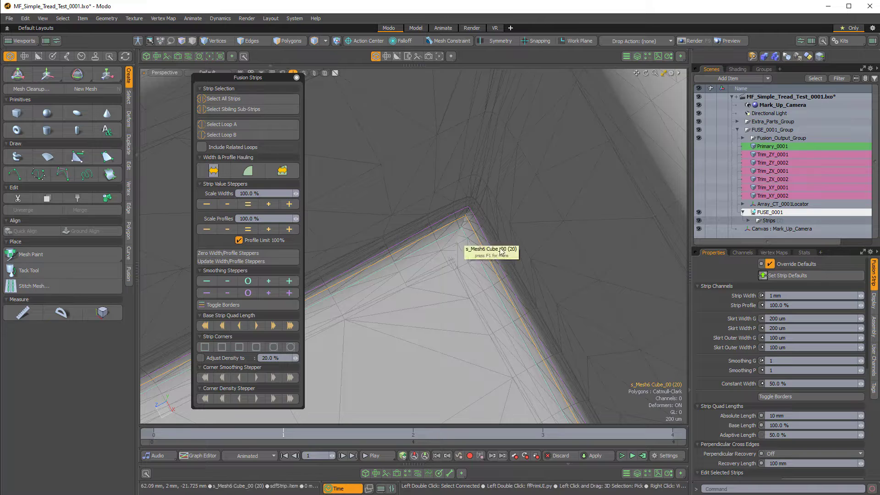
{"action": "left_click", "coordinate": [778, 397]}
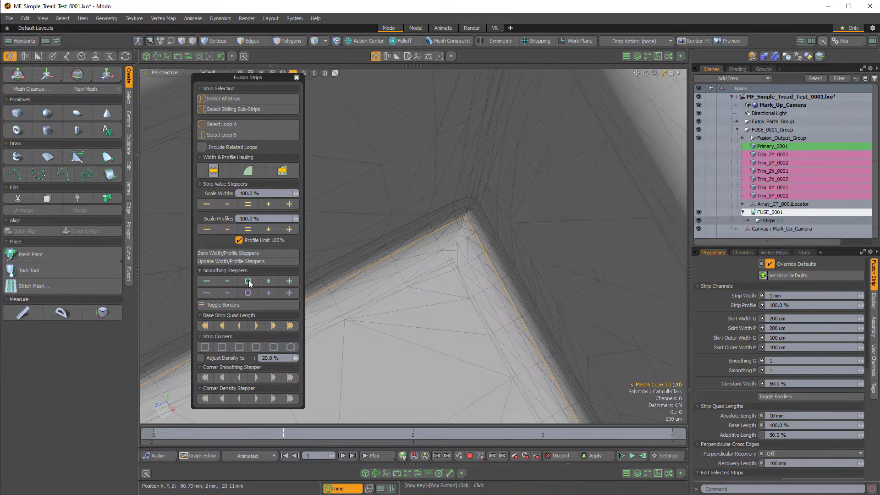
{"action": "left_click_drag", "start_coordinate": [253, 78], "coordinate": [232, 68]}
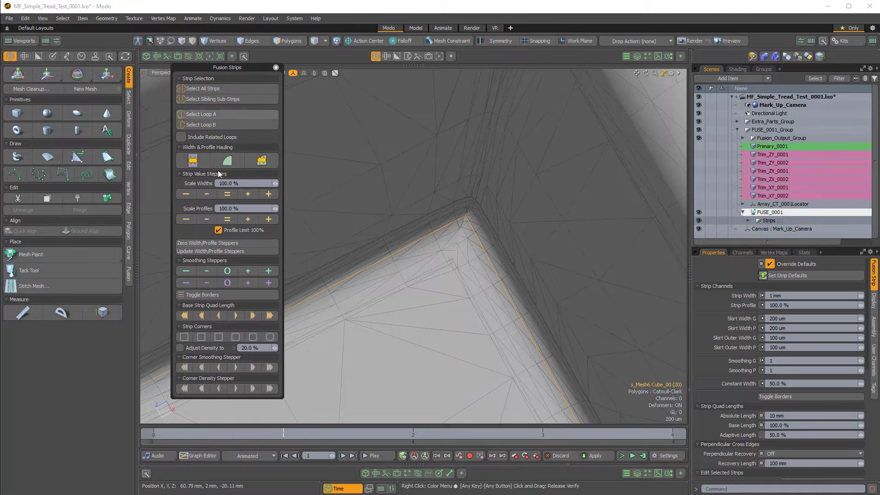
{"action": "left_click", "coordinate": [214, 296]}
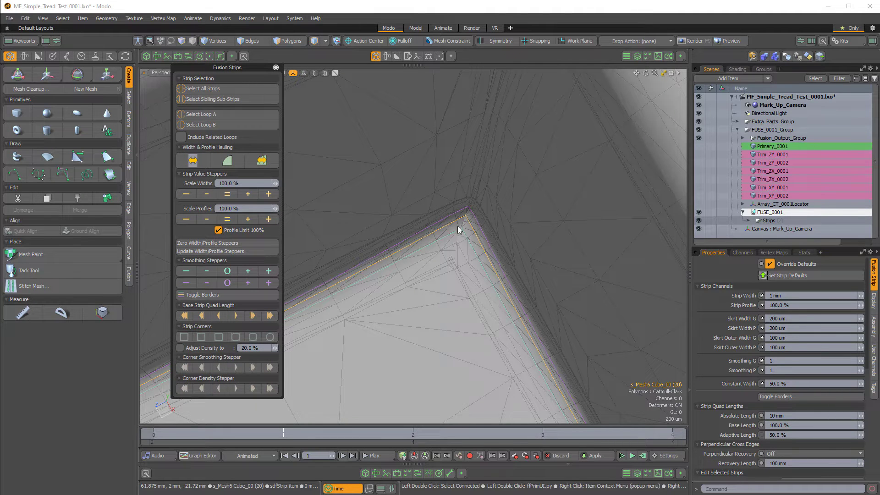
{"action": "left_click_drag", "start_coordinate": [460, 229], "coordinate": [507, 243], "text": "alt"}
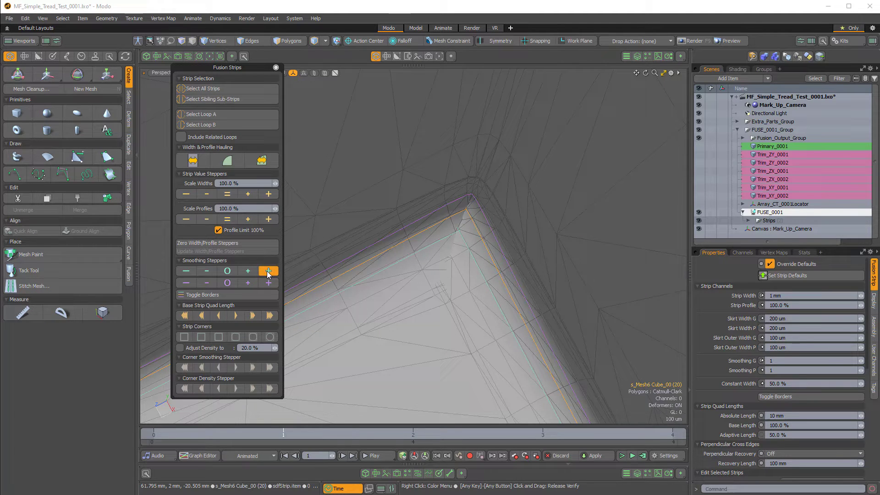
Raise the selected strip's Smoothing G with the smoothing steppers and fine-tune it to 15
{"action": "left_click", "coordinate": [269, 271]}
{"action": "left_click", "coordinate": [269, 271]}
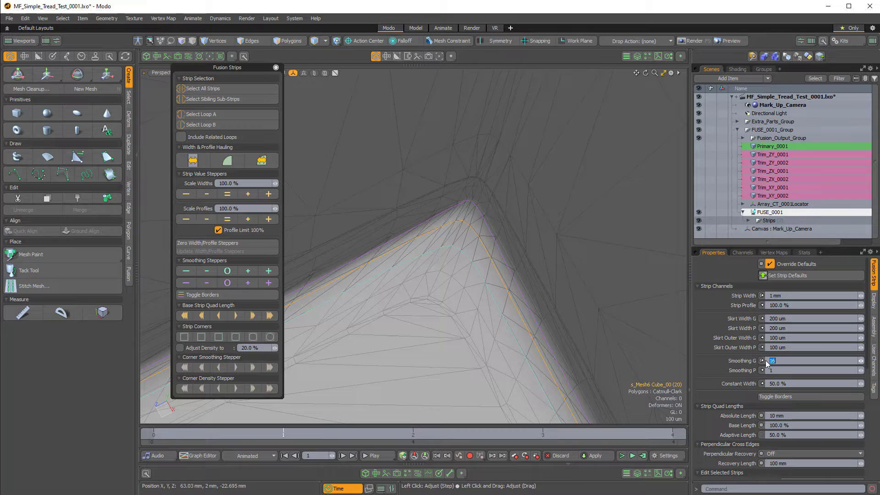
{"action": "left_click", "coordinate": [206, 271]}
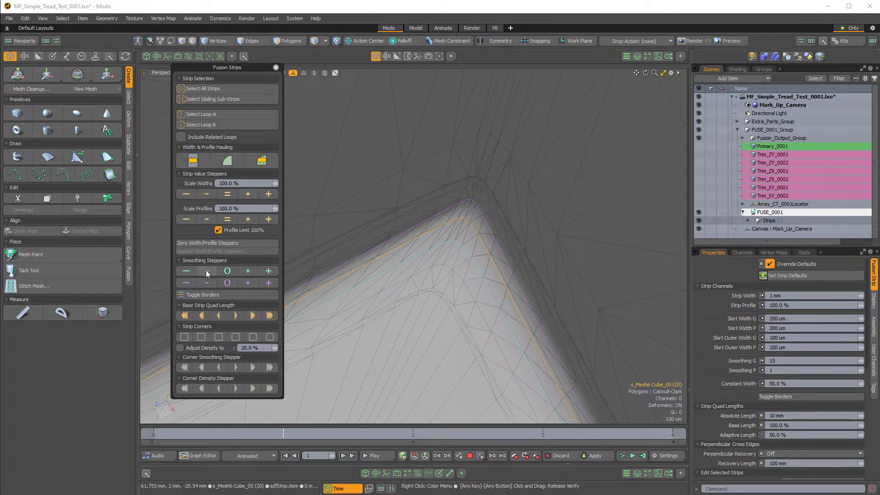
Lower the selected groove-floor strip's Smoothing G to 14 with the smoothing stepper
{"action": "left_click", "coordinate": [206, 270]}
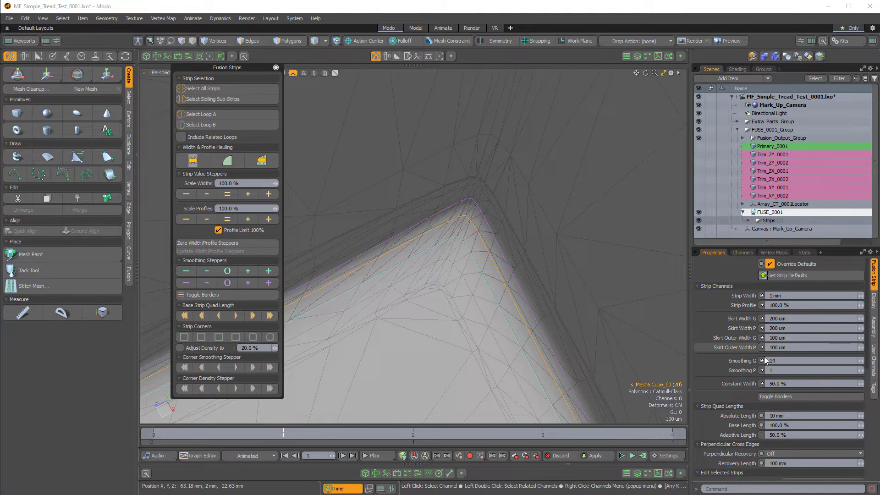
{"action": "scroll", "coordinate": [481, 276], "scroll_direction": "down", "scroll_amount": 5}
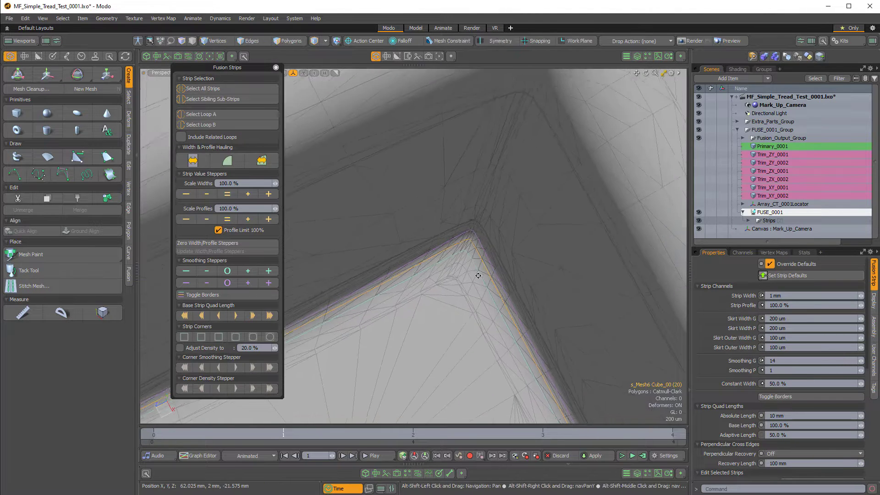
{"action": "left_click_drag", "start_coordinate": [478, 275], "coordinate": [353, 112], "text": "alt+shift"}
{"action": "left_click_drag", "start_coordinate": [491, 307], "coordinate": [424, 197], "text": "alt+shift"}
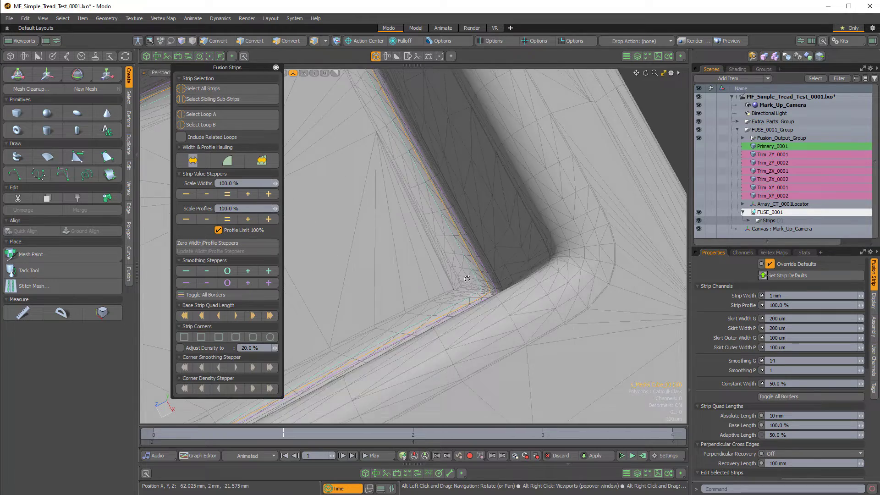
{"action": "left_click_drag", "start_coordinate": [451, 284], "coordinate": [504, 307], "text": "ctrl+alt"}
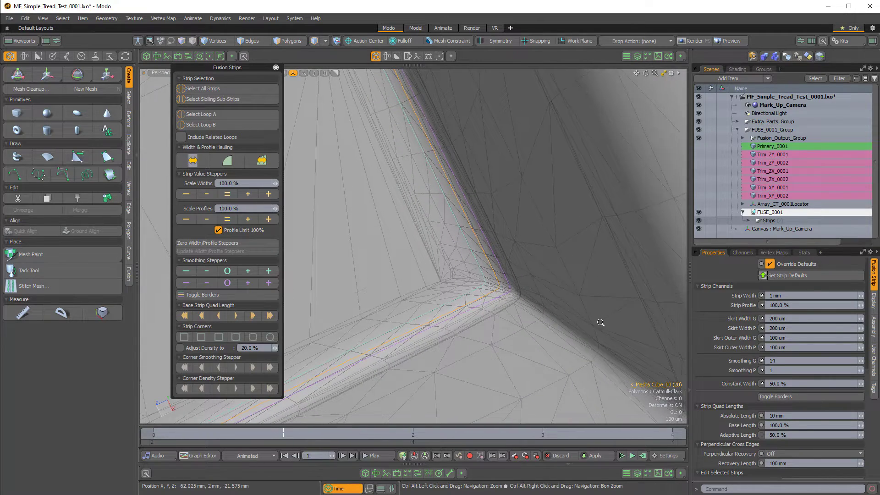
Try the selected strip with Smoothing G set to 1 for comparison, and restore the value to 14
{"action": "left_click", "coordinate": [769, 361]}
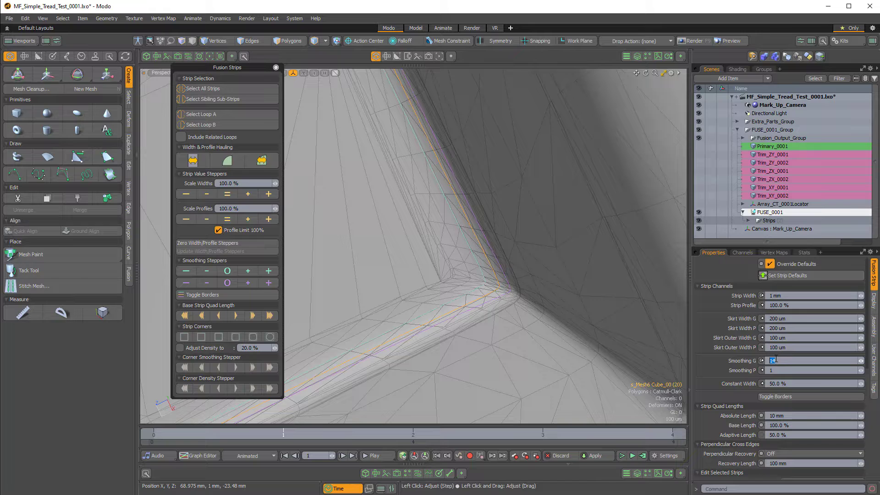
{"action": "type", "text": "1"}
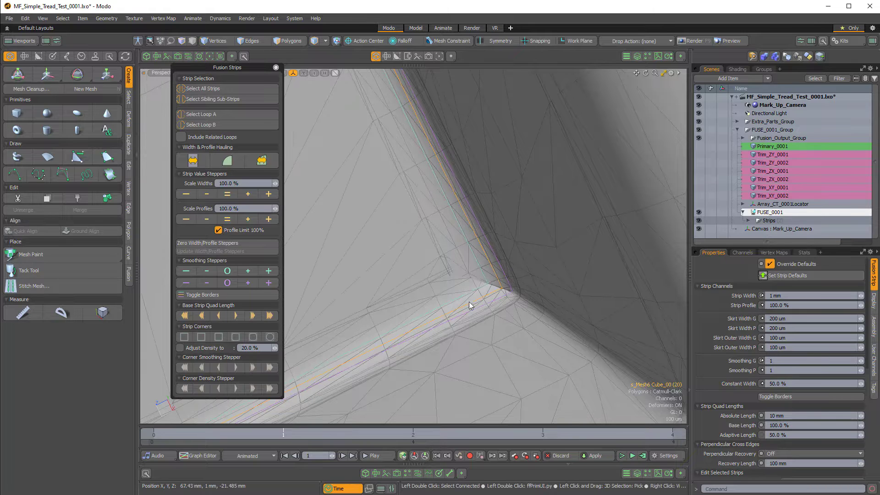
{"action": "left_click", "coordinate": [772, 361]}
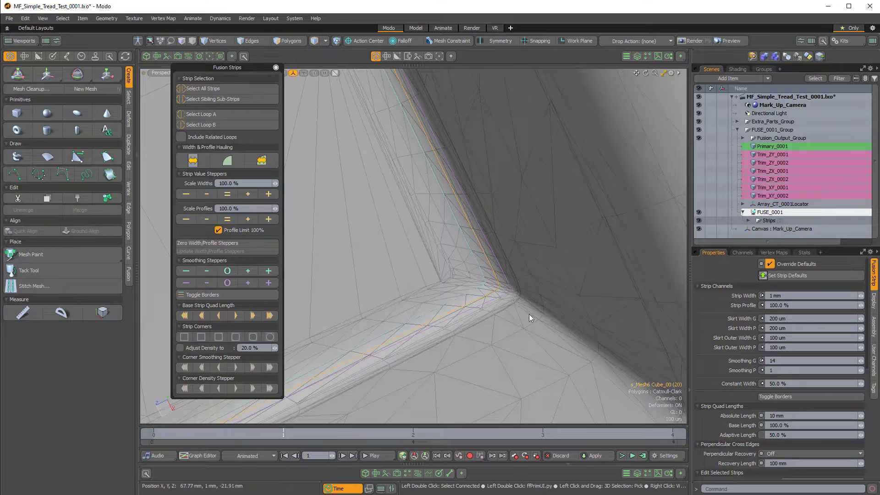
Turn off the selected strip's border display and select its sibling sub-strips, updating all strips and sub-strips
{"action": "left_click_drag", "start_coordinate": [466, 280], "coordinate": [491, 224], "text": "ctrl+alt"}
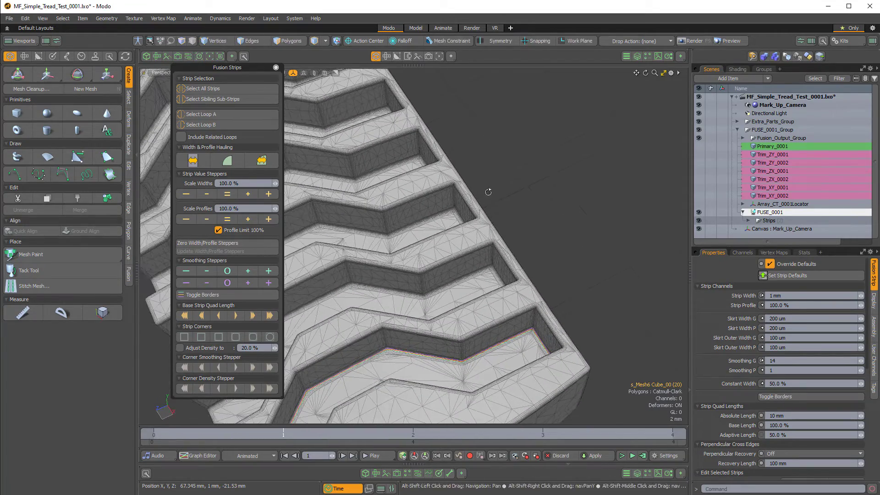
{"action": "left_click", "coordinate": [214, 295]}
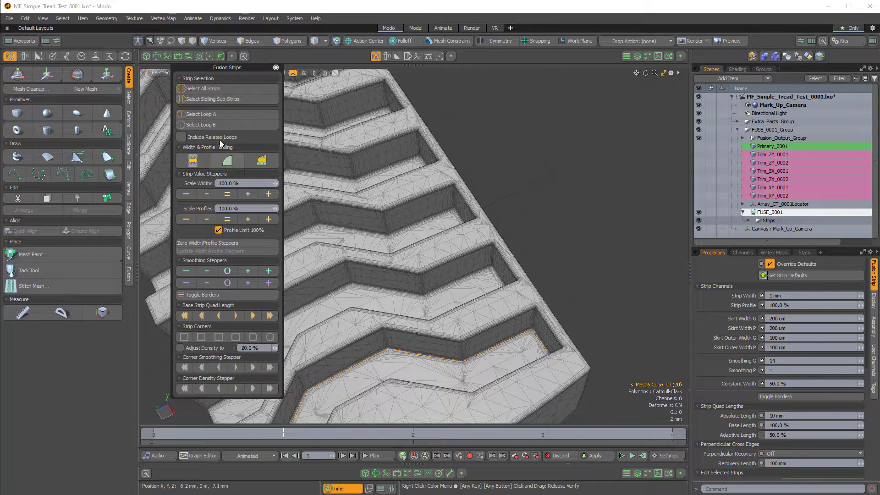
{"action": "left_click", "coordinate": [220, 99]}
{"action": "left_click_drag", "start_coordinate": [296, 118], "coordinate": [504, 87]}
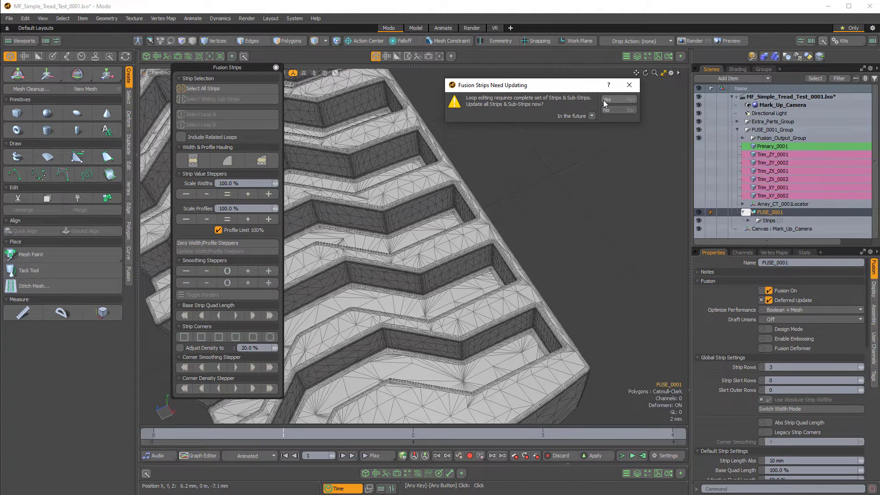
{"action": "left_click", "coordinate": [617, 111]}
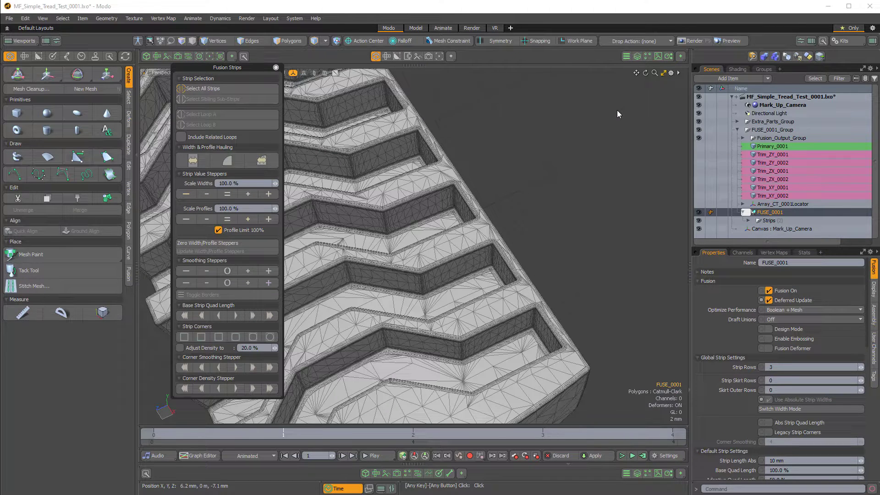
Set Smoothing G to 14 for all selected sibling strips around the groove floors
{"action": "left_click_drag", "start_coordinate": [558, 165], "coordinate": [565, 334], "text": "alt"}
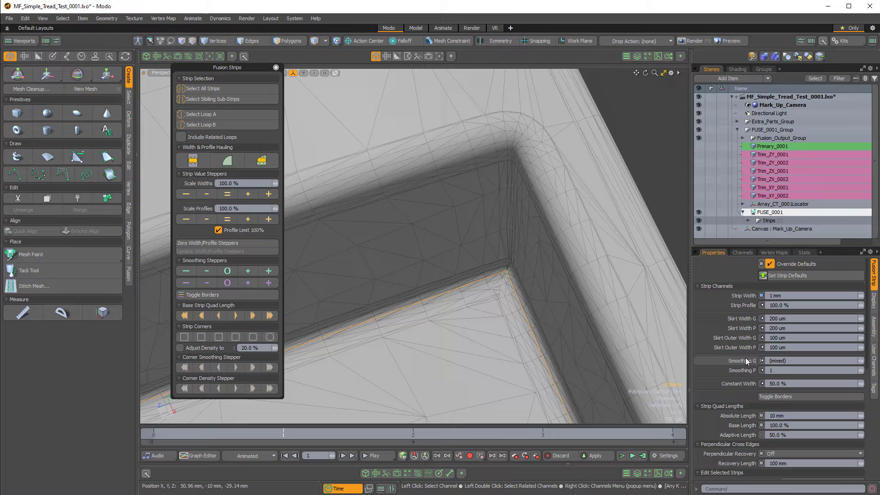
{"action": "left_click", "coordinate": [775, 360]}
{"action": "type", "text": "14"}
{"action": "key", "text": "Return"}
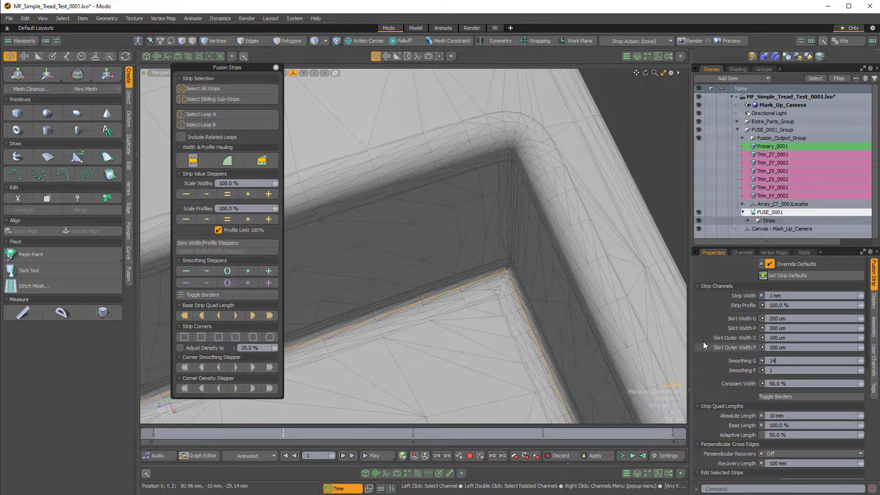
Clear the strip selection and bring the whole fused tread into view
{"action": "left_click_drag", "start_coordinate": [495, 284], "coordinate": [474, 174], "text": "ctrl+alt"}
{"action": "left_click_drag", "start_coordinate": [474, 175], "coordinate": [517, 275], "text": "alt+shift"}
{"action": "left_click", "coordinate": [527, 130]}
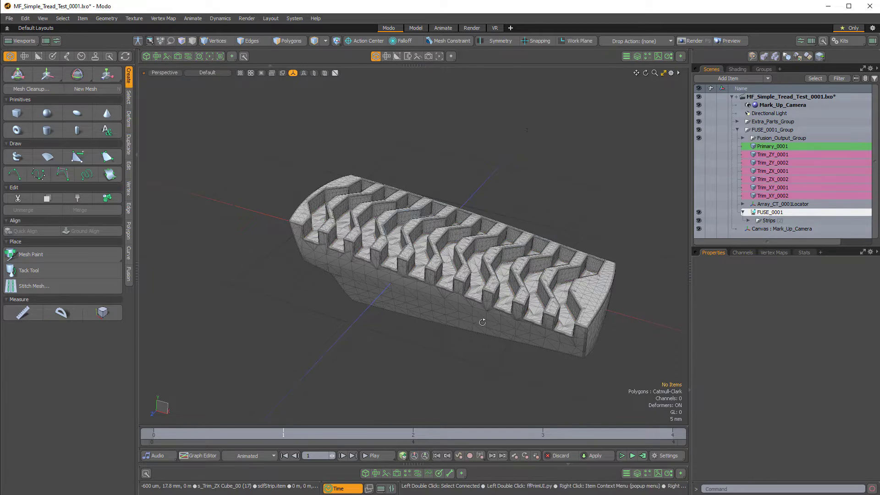
{"action": "left_click_drag", "start_coordinate": [481, 316], "coordinate": [527, 304], "text": "alt"}
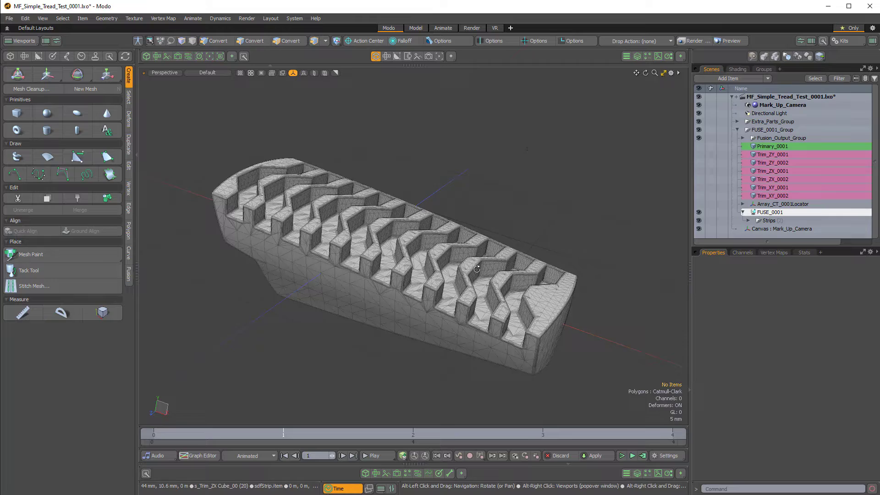
{"action": "left_click_drag", "start_coordinate": [496, 275], "coordinate": [517, 281], "text": "alt"}
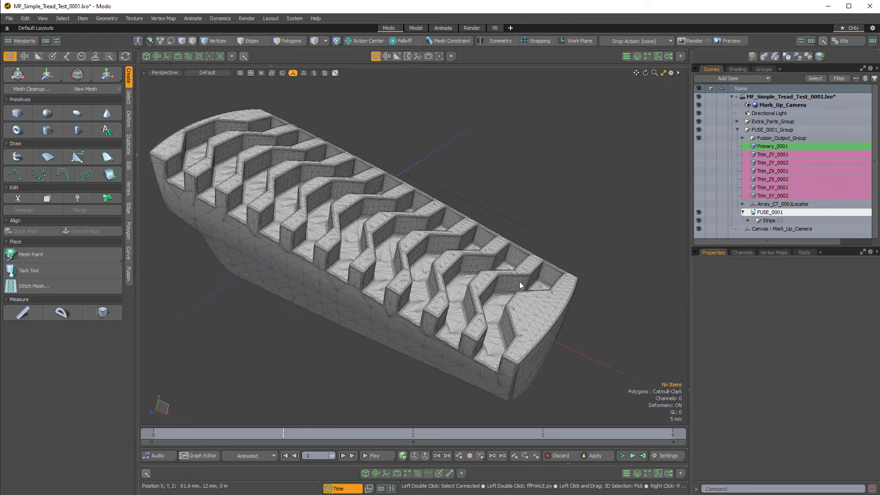
Expand Array_CT_0001Locator and make Tread_Array_0001 visible over the fused tread
{"action": "left_click", "coordinate": [743, 204]}
{"action": "left_click", "coordinate": [699, 212]}
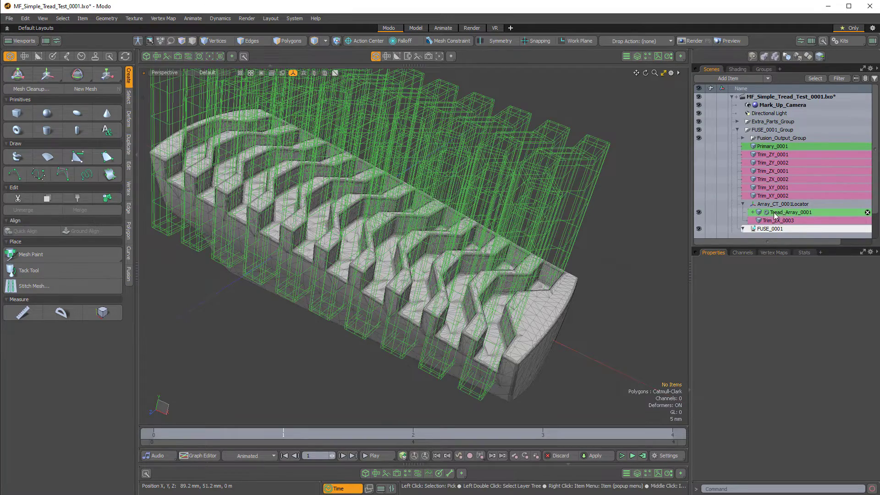
{"action": "scroll", "coordinate": [463, 197], "scroll_direction": "down", "scroll_amount": 2}
{"action": "left_click_drag", "start_coordinate": [463, 197], "coordinate": [477, 154], "text": "alt"}
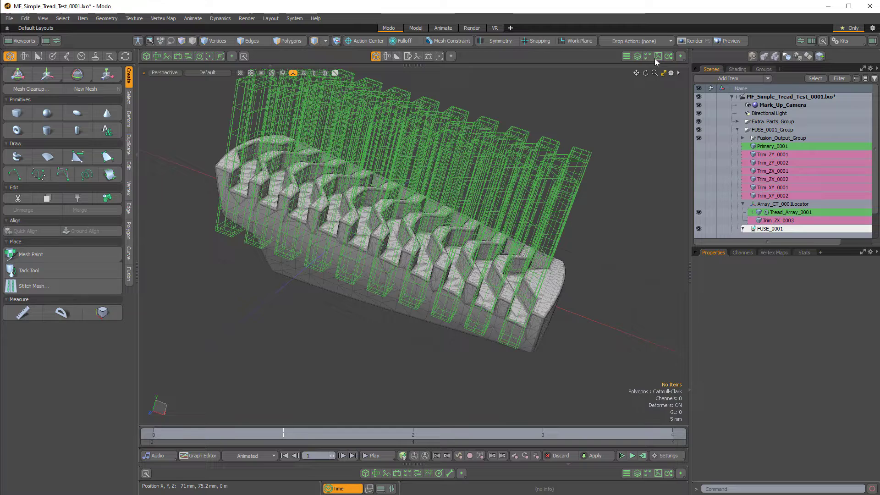
Display the mesh operations of Tread_Array_0001 and select the Array Generator in its Array operator
{"action": "left_click", "coordinate": [638, 56]}
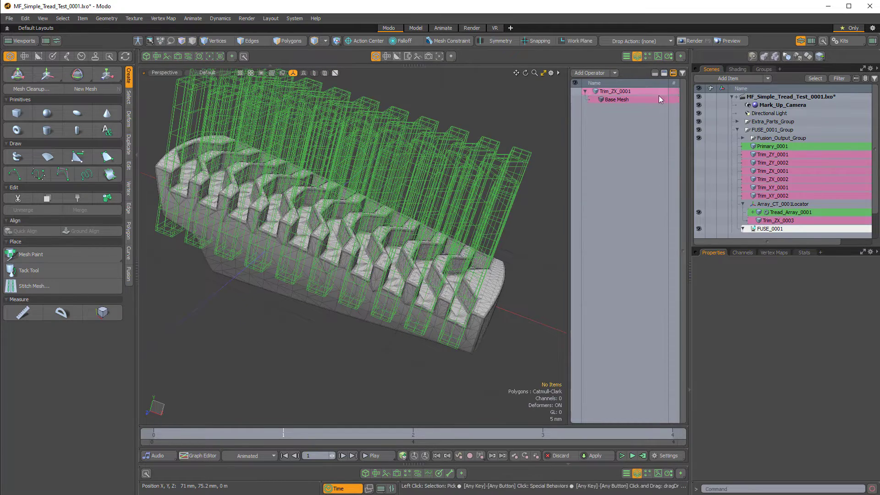
{"action": "left_click", "coordinate": [771, 212]}
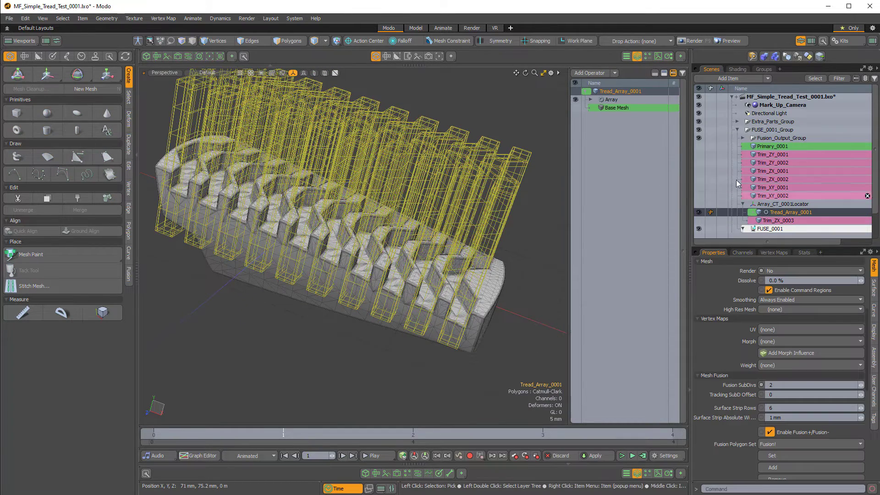
{"action": "left_click", "coordinate": [591, 99]}
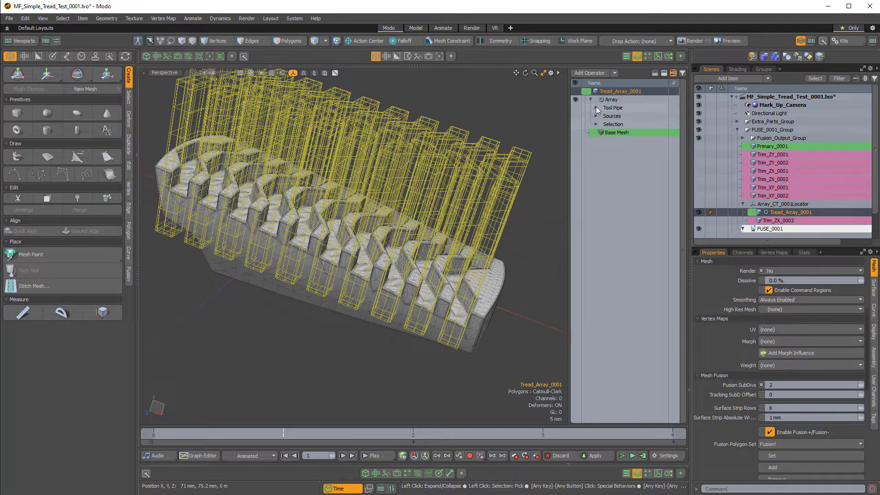
{"action": "left_click", "coordinate": [596, 107]}
{"action": "left_click", "coordinate": [628, 116]}
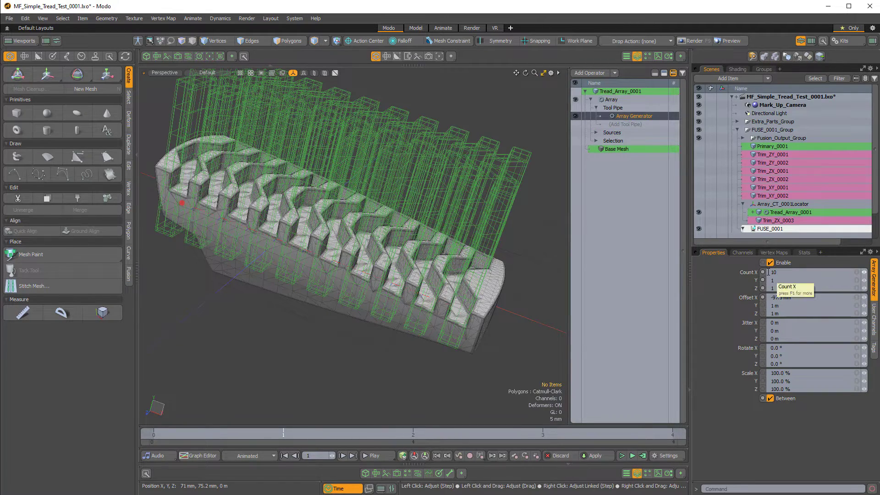
Set the Array Generator's Count X to 12
{"action": "scroll", "coordinate": [454, 252], "scroll_direction": "down", "scroll_amount": 2}
{"action": "left_click_drag", "start_coordinate": [454, 251], "coordinate": [483, 307], "text": "alt"}
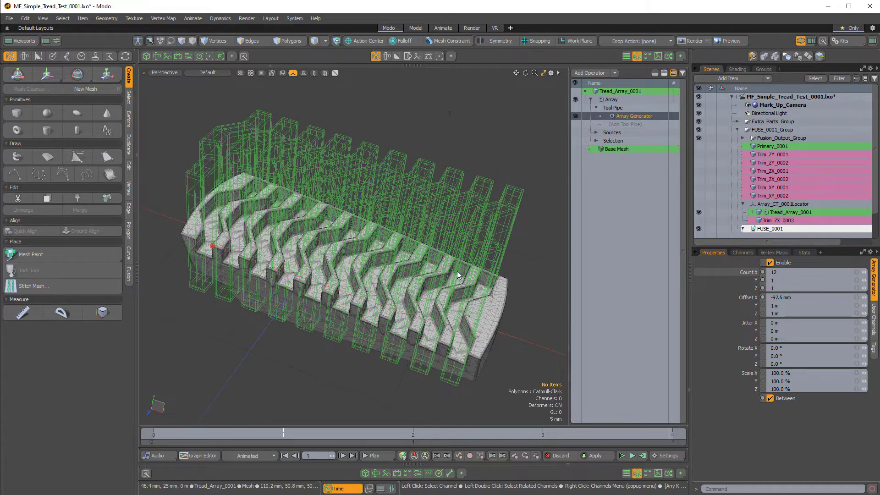
{"action": "left_click_drag", "start_coordinate": [458, 271], "coordinate": [478, 210], "text": "alt"}
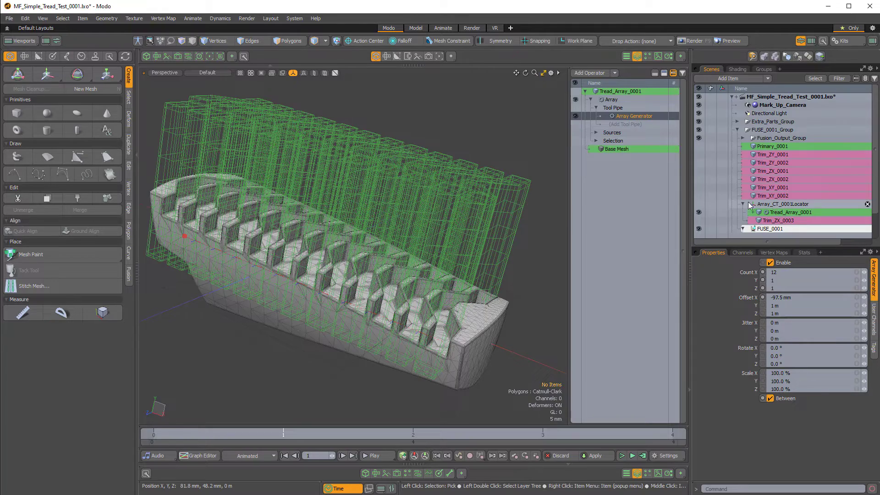
{"action": "left_click_drag", "start_coordinate": [491, 263], "coordinate": [500, 267], "text": "alt"}
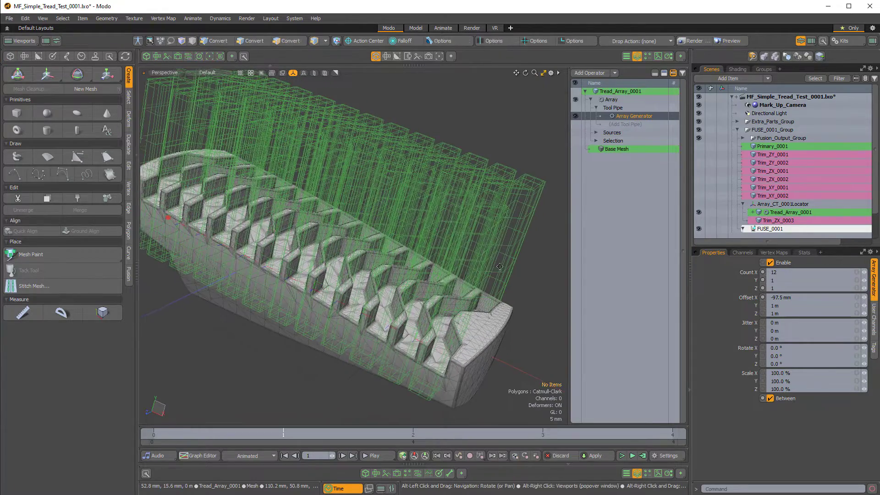
{"action": "left_click_drag", "start_coordinate": [471, 293], "coordinate": [478, 310], "text": "ctrl+alt"}
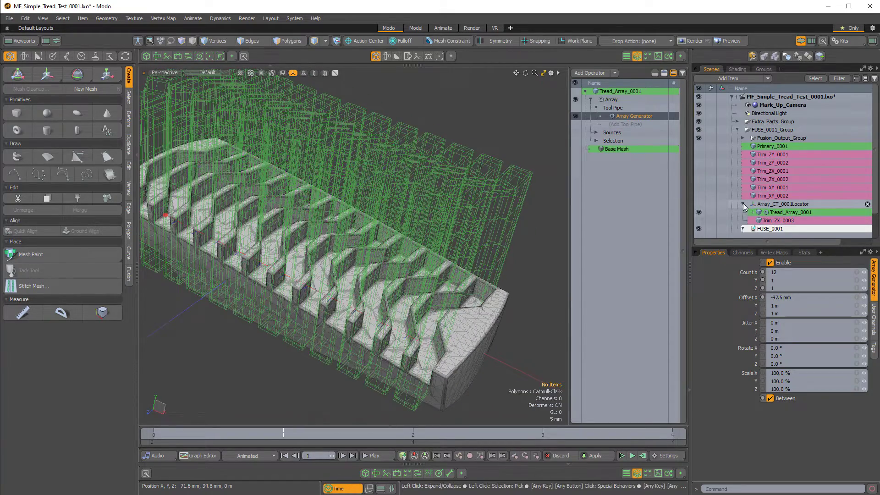
Hide Tread_Array_0001, collapse its locator and close the mesh operations list
{"action": "left_click", "coordinate": [699, 212]}
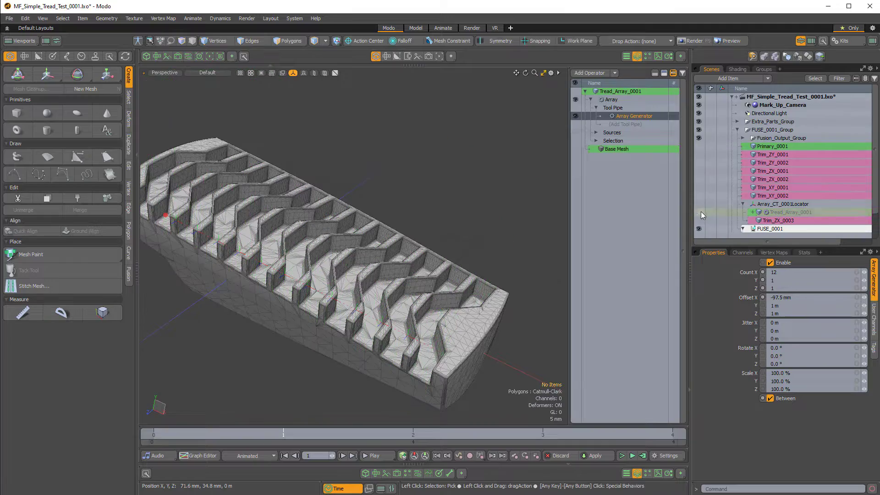
{"action": "left_click", "coordinate": [743, 204]}
{"action": "left_click_drag", "start_coordinate": [398, 215], "coordinate": [451, 276], "text": "alt"}
{"action": "left_click", "coordinate": [637, 56]}
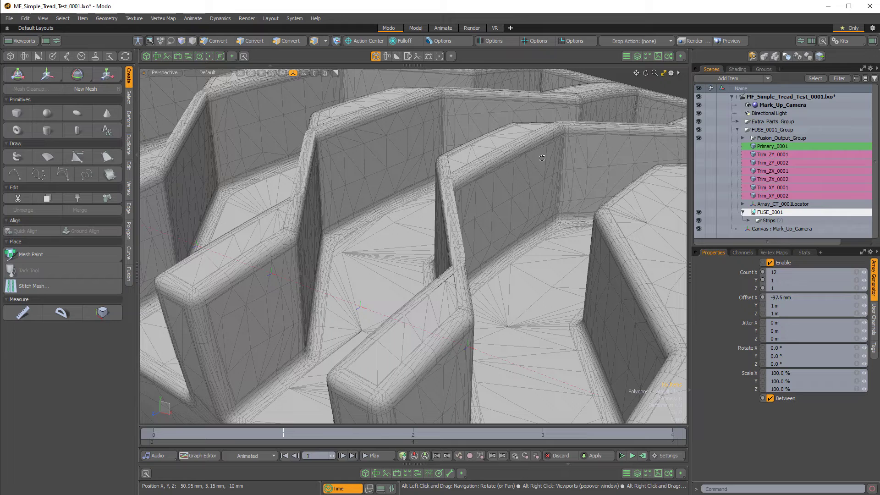
Look at the tread through Mark_Up_Camera at frame 2, and return to the perspective view
{"action": "key", "text": "ctrl+space"}
{"action": "left_click", "coordinate": [519, 141]}
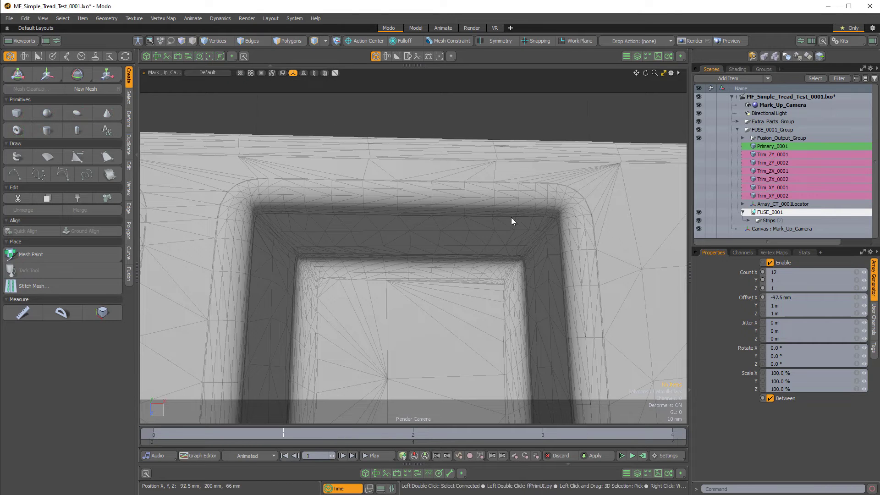
{"action": "left_click", "coordinate": [413, 438]}
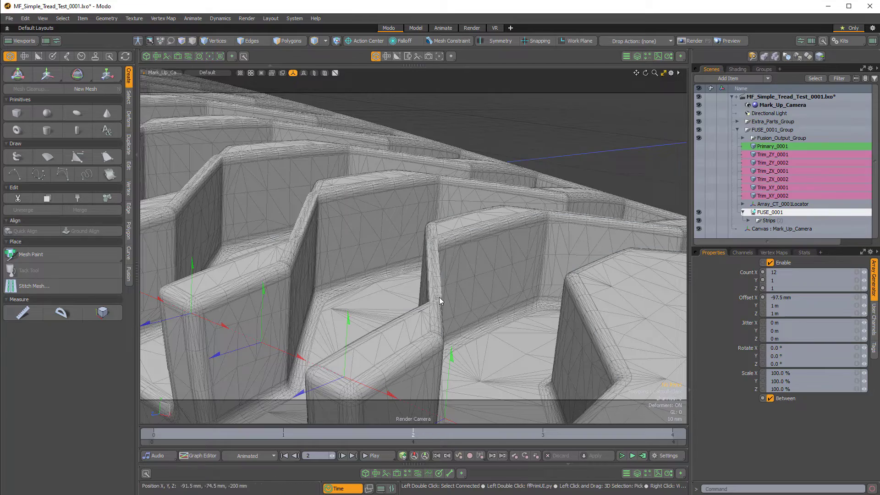
{"action": "key", "text": "ctrl+space"}
{"action": "left_click", "coordinate": [506, 208]}
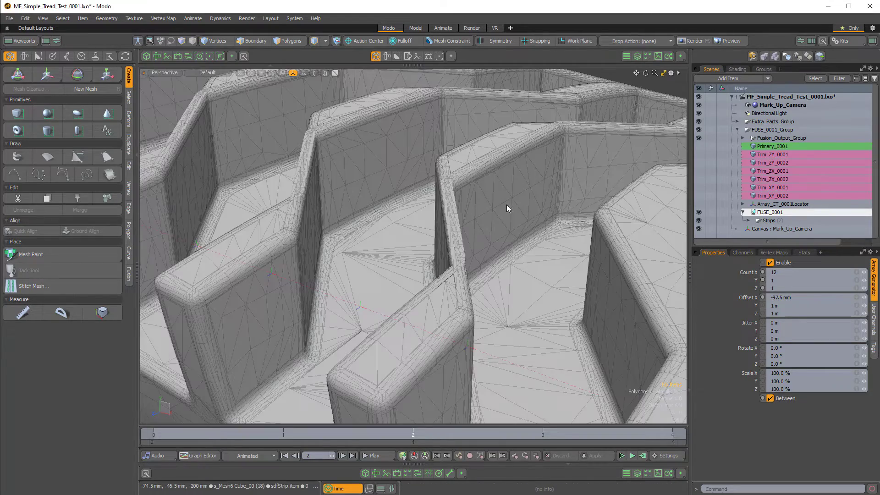
Select the fusion strip along a groove's upper zigzag edge and extend the selection to its sibling sub-strips
{"action": "left_click_drag", "start_coordinate": [507, 208], "coordinate": [523, 292], "text": "alt"}
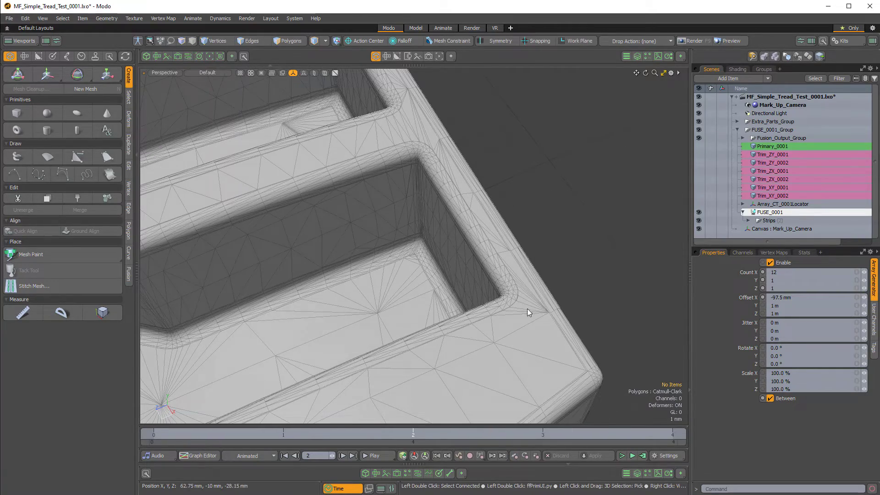
{"action": "left_click_drag", "start_coordinate": [510, 300], "coordinate": [509, 264], "text": "ctrl+alt"}
{"action": "left_click_drag", "start_coordinate": [509, 264], "coordinate": [420, 167], "text": "alt+shift"}
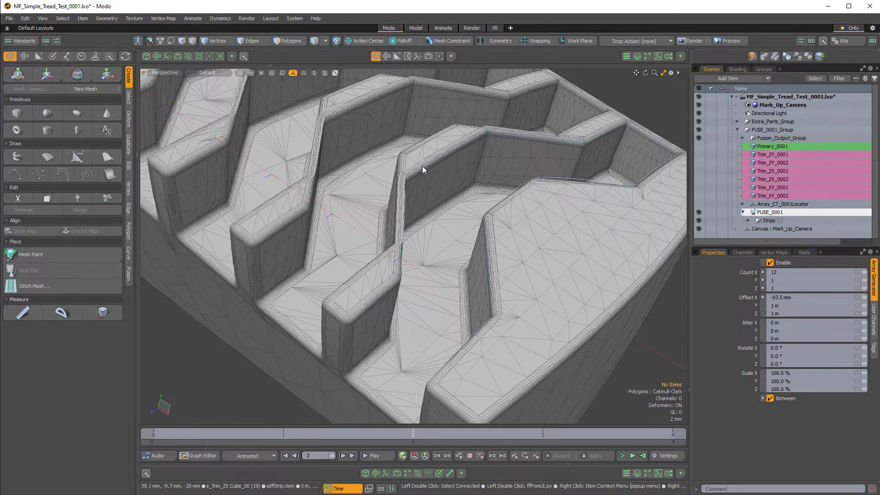
{"action": "left_click", "coordinate": [422, 166]}
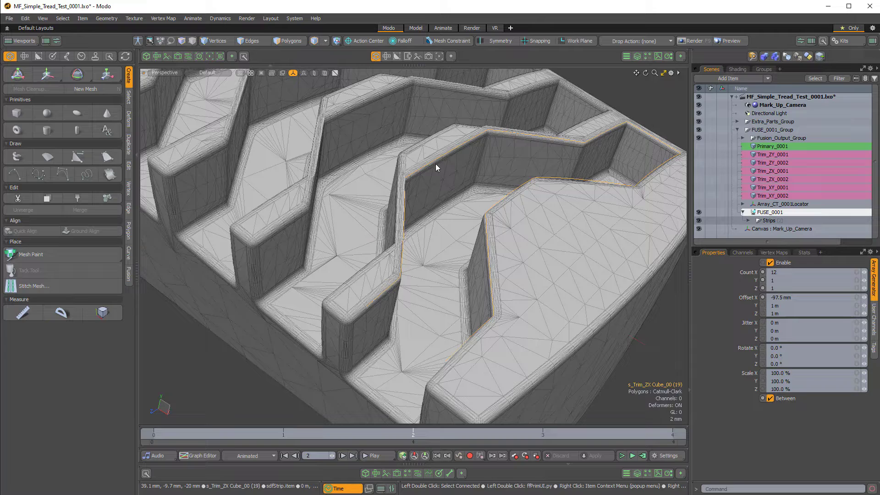
{"action": "key", "text": "shift+f"}
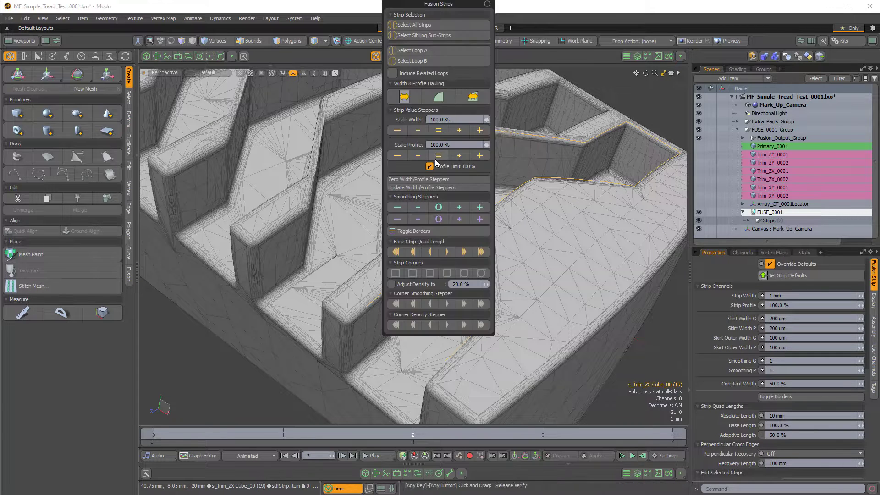
{"action": "left_click_drag", "start_coordinate": [451, 9], "coordinate": [211, 68]}
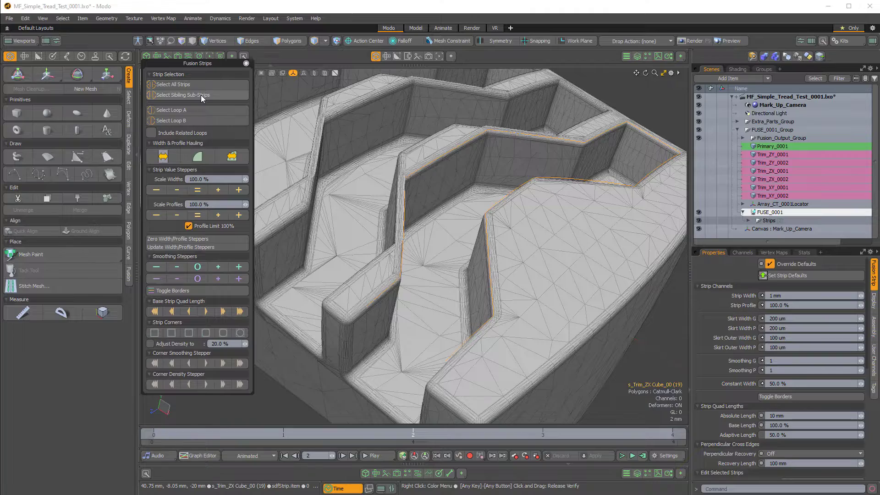
{"action": "left_click", "coordinate": [201, 95]}
{"action": "left_click", "coordinate": [614, 110]}
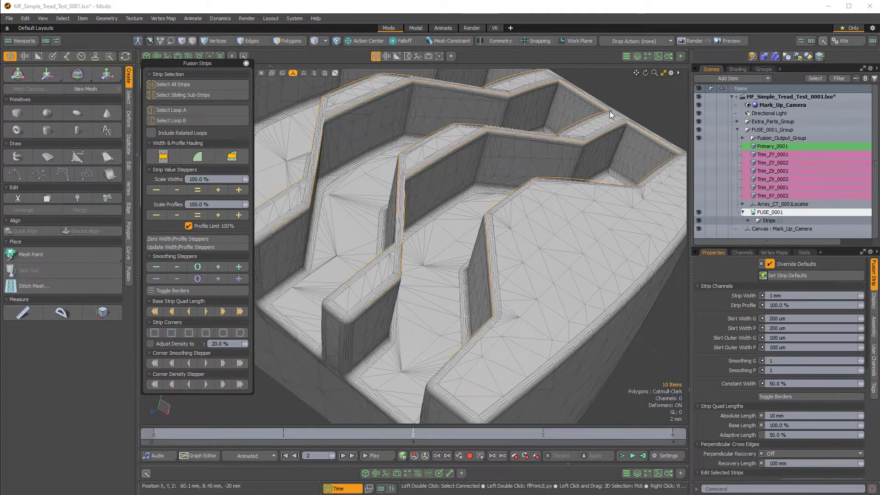
Set the Strip Width of the selected upper groove-edge strips to 250 um and clear the selection
{"action": "left_click_drag", "start_coordinate": [456, 219], "coordinate": [468, 247], "text": "ctrl+alt"}
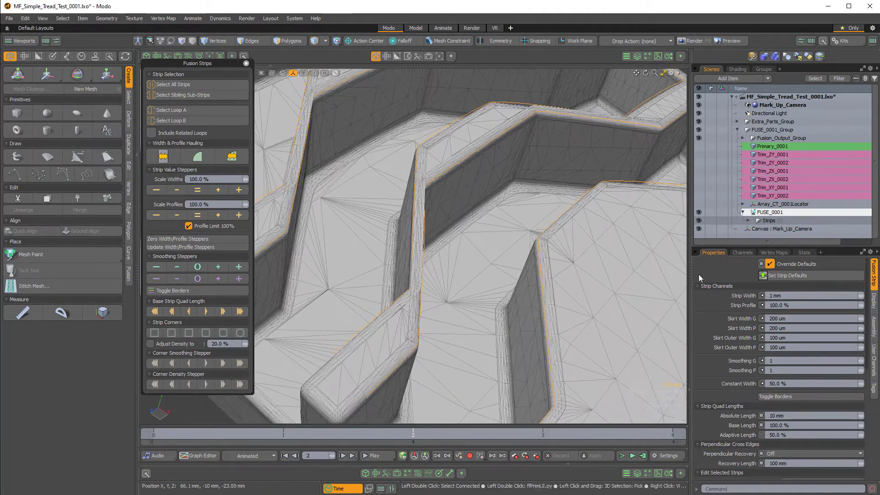
{"action": "left_click_drag", "start_coordinate": [644, 268], "coordinate": [342, 99], "text": "ctrl+alt"}
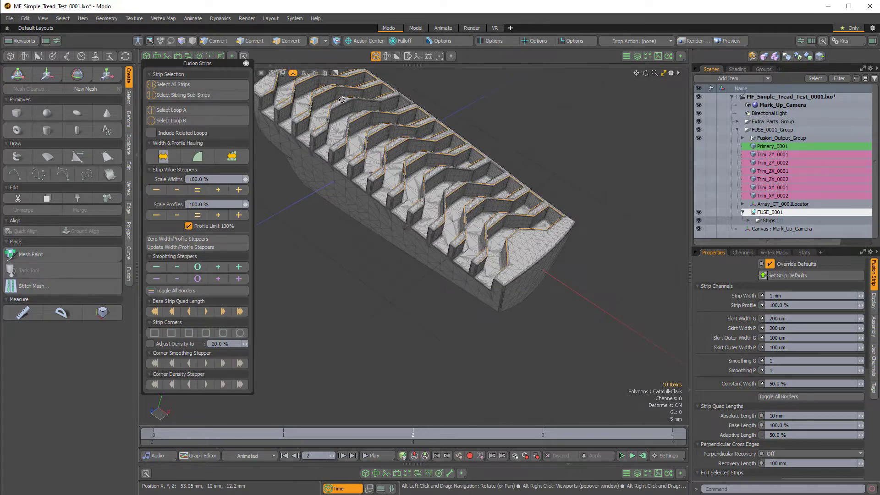
{"action": "left_click_drag", "start_coordinate": [406, 122], "coordinate": [450, 248], "text": "alt+shift"}
{"action": "left_click_drag", "start_coordinate": [789, 296], "coordinate": [675, 271]}
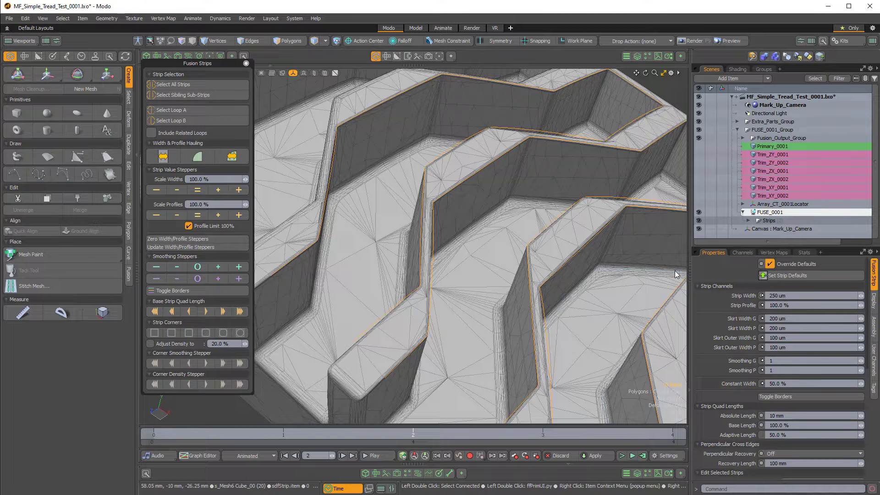
{"action": "left_click_drag", "start_coordinate": [456, 246], "coordinate": [452, 215], "text": "ctrl+alt"}
{"action": "left_click", "coordinate": [498, 191]}
Select the strip around a groove's floor and set its Smoothing G to 14
{"action": "left_click_drag", "start_coordinate": [452, 216], "coordinate": [543, 252], "text": "alt"}
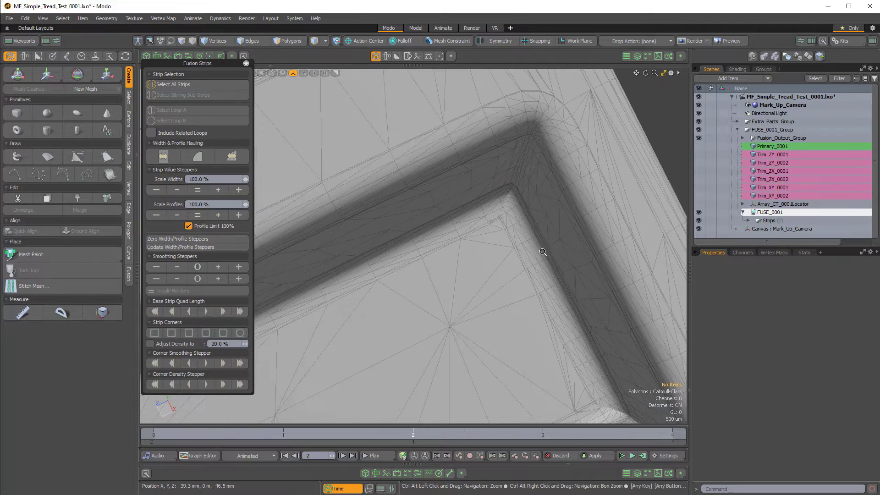
{"action": "left_click_drag", "start_coordinate": [508, 205], "coordinate": [464, 195], "text": "alt"}
{"action": "left_click", "coordinate": [517, 209]}
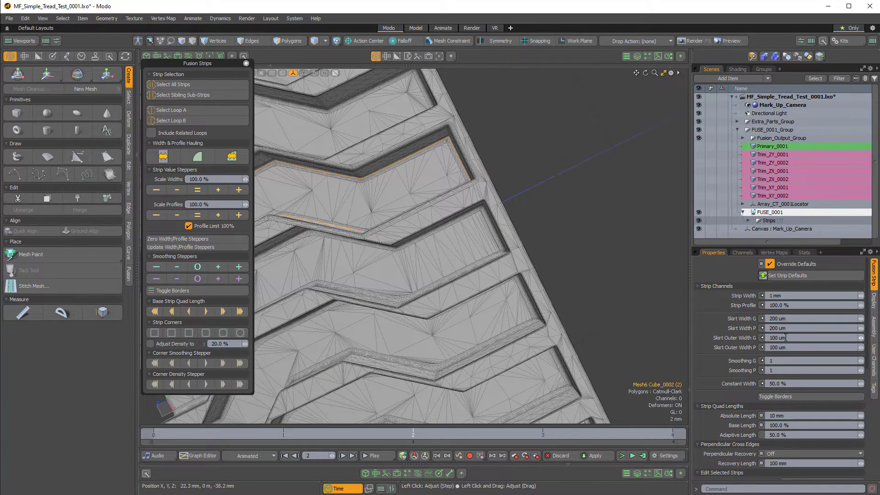
{"action": "left_click", "coordinate": [787, 361]}
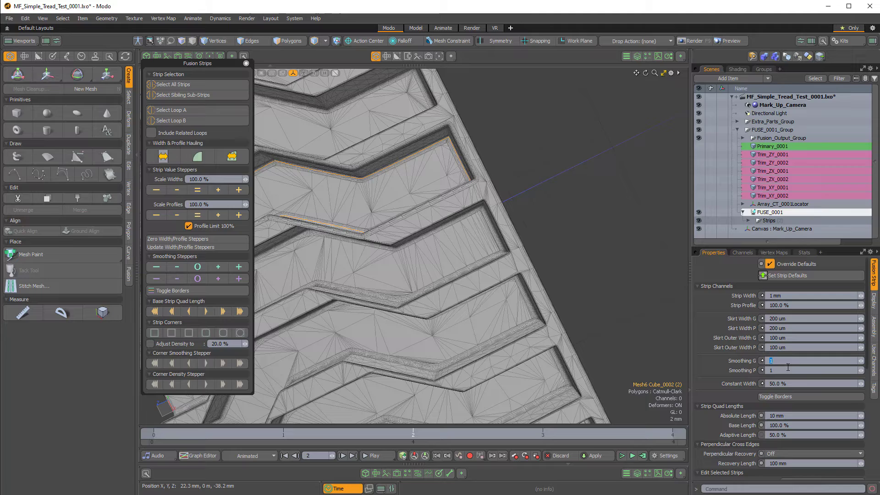
{"action": "type", "text": "4"}
{"action": "key", "text": "Return"}
Examine the smoothed inner corner of the groove floor with the strip borders toggled, and clear the strip selection
{"action": "scroll", "coordinate": [461, 146], "scroll_direction": "up", "scroll_amount": 10}
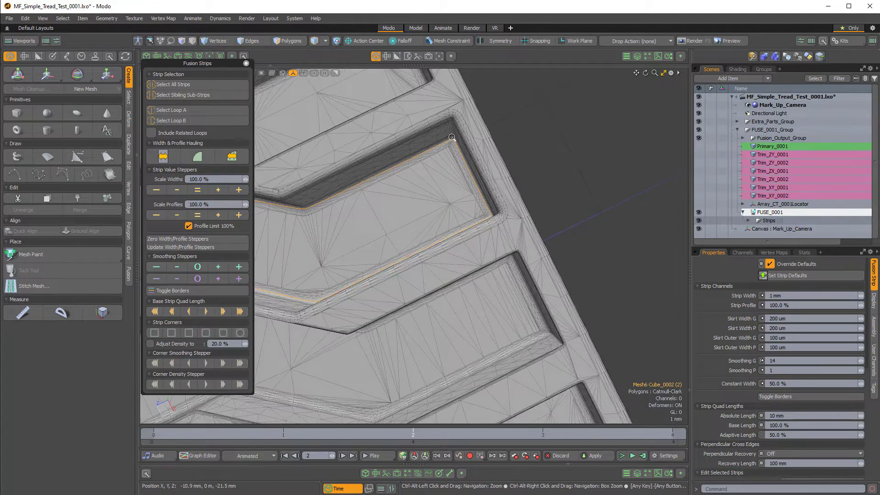
{"action": "scroll", "coordinate": [452, 164], "scroll_direction": "down", "scroll_amount": 3}
{"action": "left_click_drag", "start_coordinate": [357, 225], "coordinate": [353, 227], "text": "alt"}
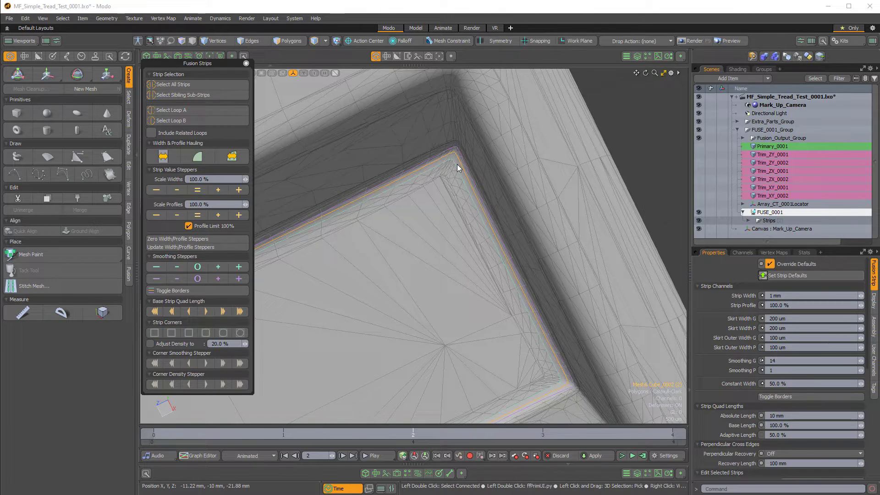
{"action": "scroll", "coordinate": [457, 165], "scroll_direction": "up", "scroll_amount": 3}
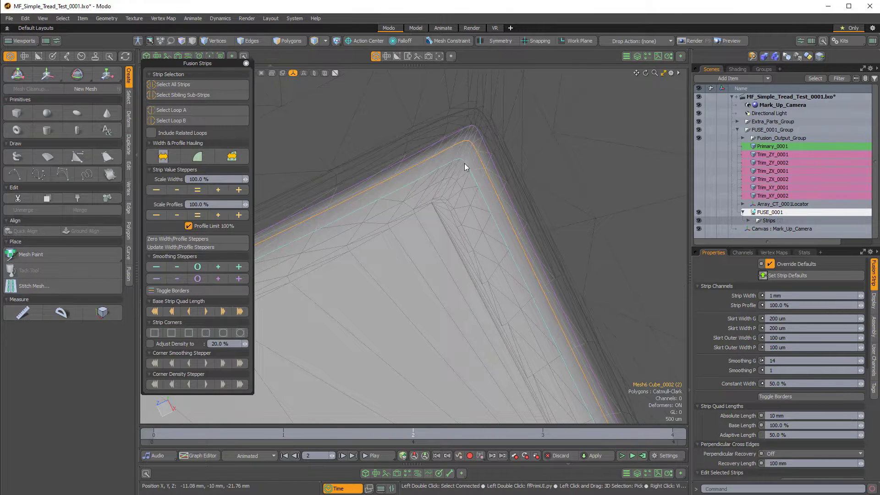
{"action": "left_click", "coordinate": [179, 290]}
{"action": "left_click_drag", "start_coordinate": [453, 224], "coordinate": [533, 149], "text": "ctrl+alt"}
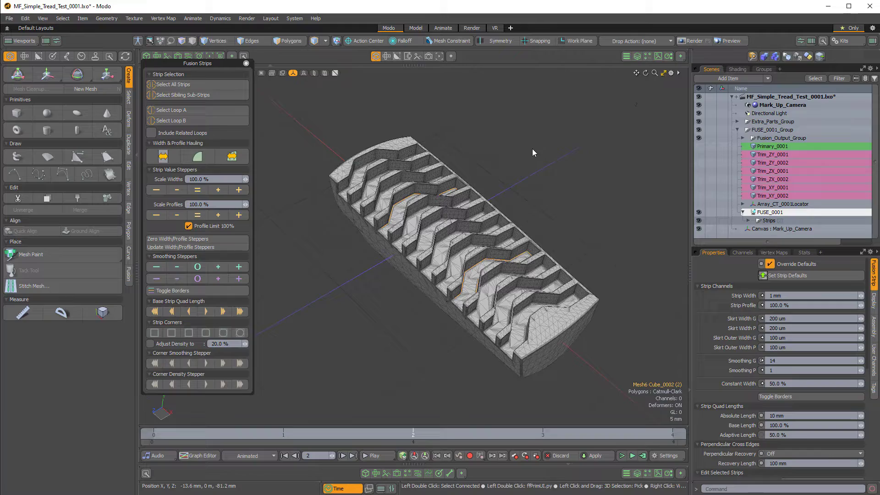
{"action": "left_click", "coordinate": [524, 352]}
Select FUSE_0001 and hide the wireframe to examine the shaded, rounded ends of the tread blocks
{"action": "scroll", "coordinate": [524, 352], "scroll_direction": "up", "scroll_amount": 10}
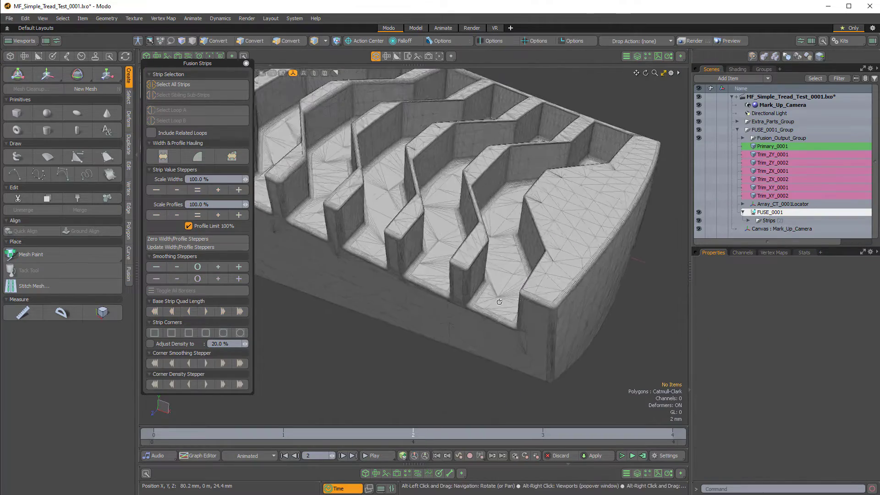
{"action": "scroll", "coordinate": [495, 313], "scroll_direction": "up", "scroll_amount": 4}
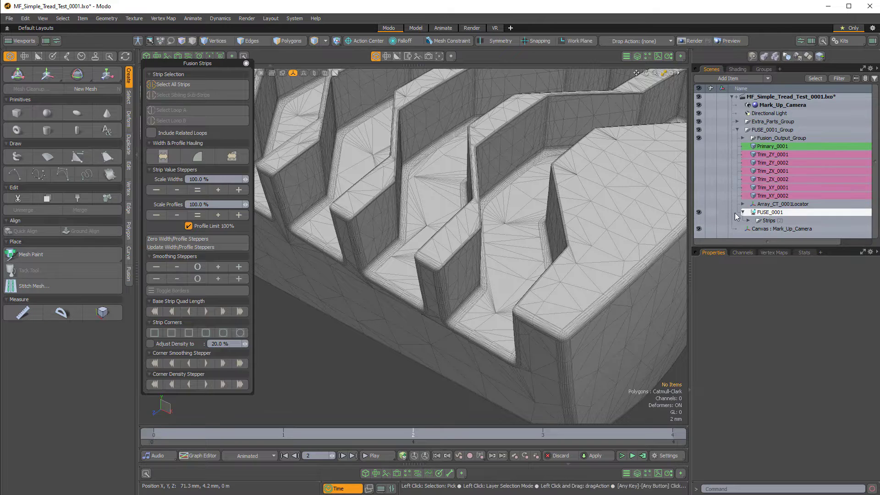
{"action": "left_click", "coordinate": [731, 212]}
{"action": "key", "text": "ctrl+3"}
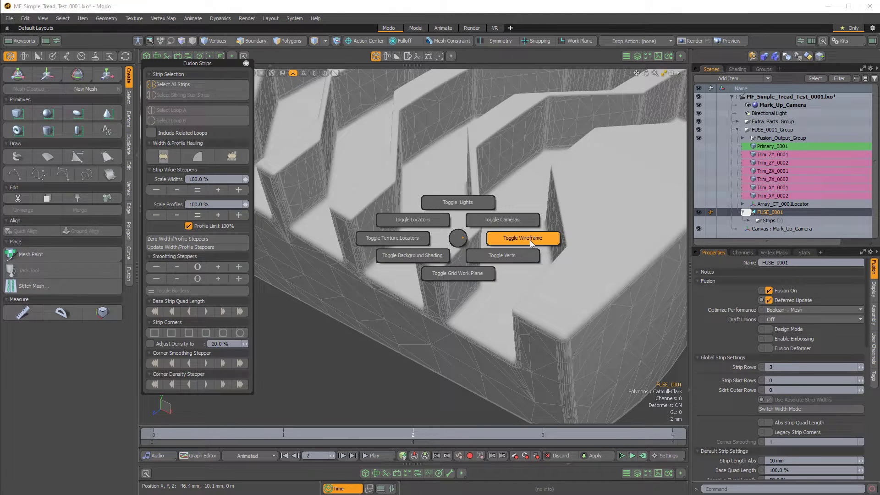
{"action": "left_click", "coordinate": [530, 240]}
{"action": "left_click_drag", "start_coordinate": [441, 265], "coordinate": [433, 248], "text": "ctrl+alt"}
{"action": "left_click_drag", "start_coordinate": [434, 247], "coordinate": [461, 246], "text": "alt+shift"}
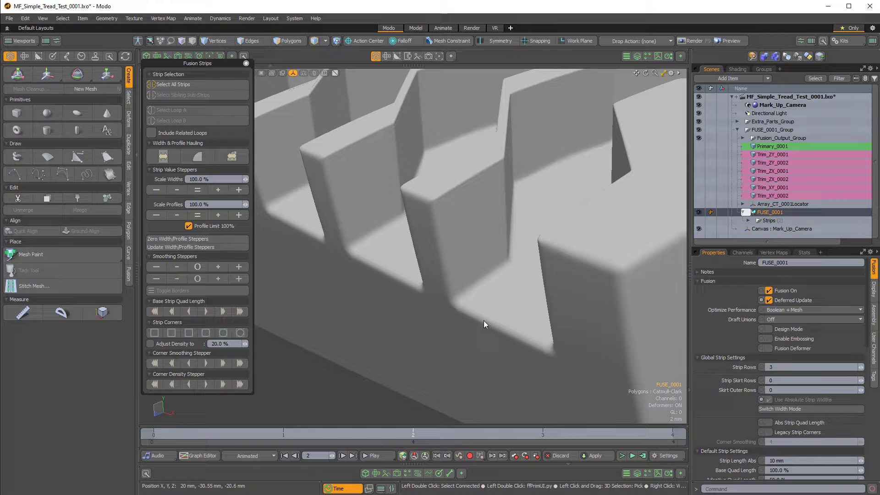
{"action": "scroll", "coordinate": [461, 298], "scroll_direction": "up", "scroll_amount": 4}
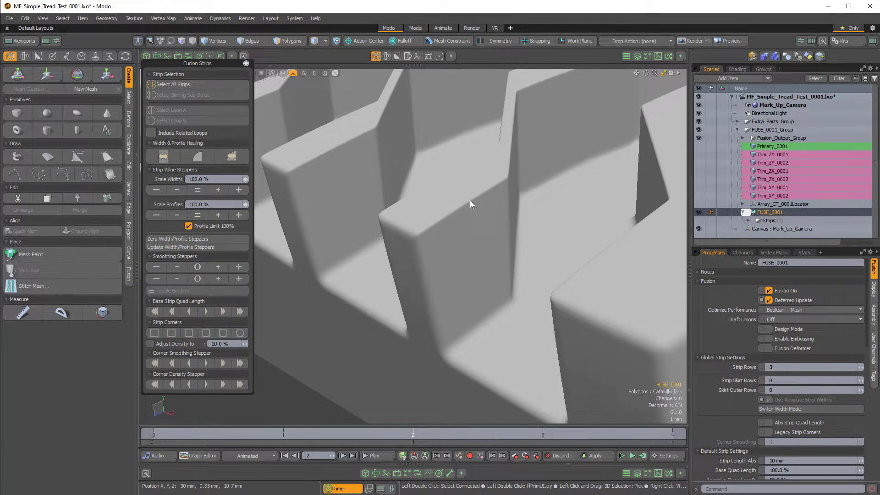
{"action": "scroll", "coordinate": [477, 198], "scroll_direction": "down", "scroll_amount": 4}
{"action": "mouse_move", "coordinate": [472, 203]}
{"action": "left_mouse_down", "text": "alt"}
{"action": "mouse_move", "coordinate": [463, 212]}
{"action": "mouse_move", "coordinate": [451, 203]}
{"action": "mouse_move", "coordinate": [451, 211]}
{"action": "mouse_move", "coordinate": [461, 202]}
{"action": "mouse_move", "coordinate": [473, 208]}
{"action": "left_mouse_up", "text": "alt"}
Show the wireframe on the fused tread again
{"action": "key", "text": "ctrl+3"}
{"action": "left_click", "coordinate": [521, 210]}
{"action": "scroll", "coordinate": [475, 251], "scroll_direction": "up", "scroll_amount": 3}
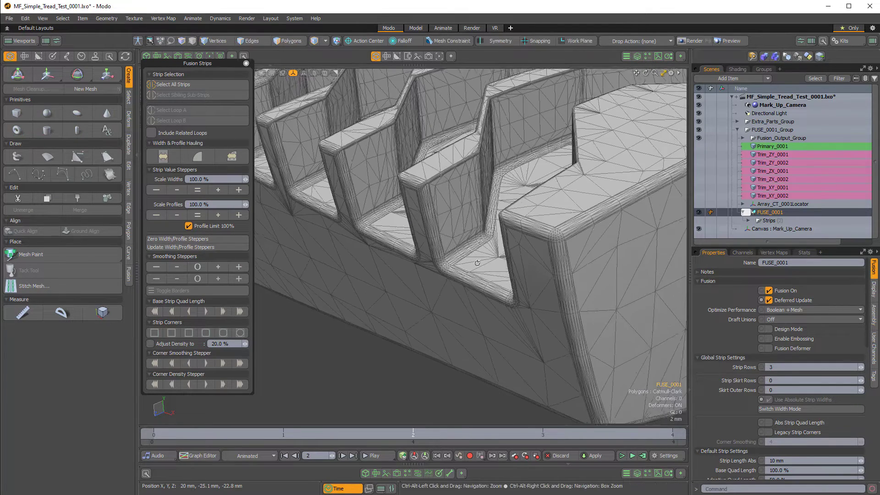
Pick the strip along a groove floor's open outer edge and try extending the selection to Loop B
{"action": "left_click_drag", "start_coordinate": [475, 252], "coordinate": [489, 288], "text": "alt"}
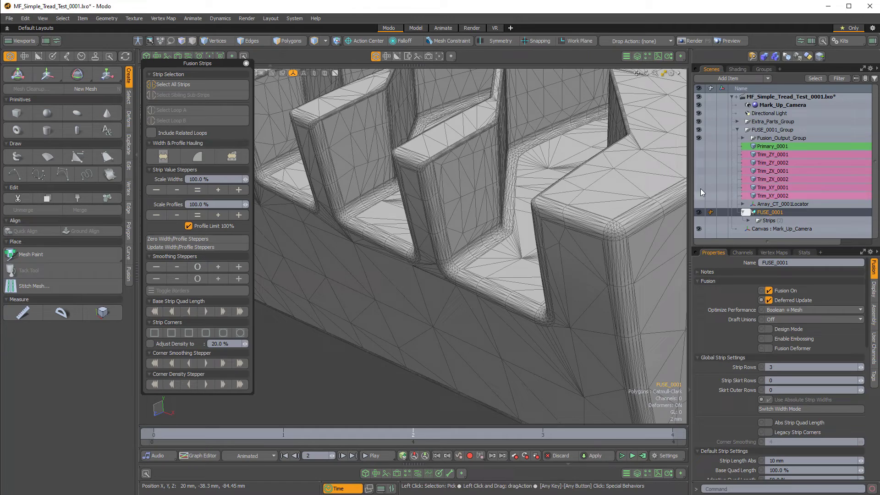
{"action": "left_click", "coordinate": [493, 293]}
{"action": "left_click_drag", "start_coordinate": [492, 293], "coordinate": [452, 261], "text": "alt"}
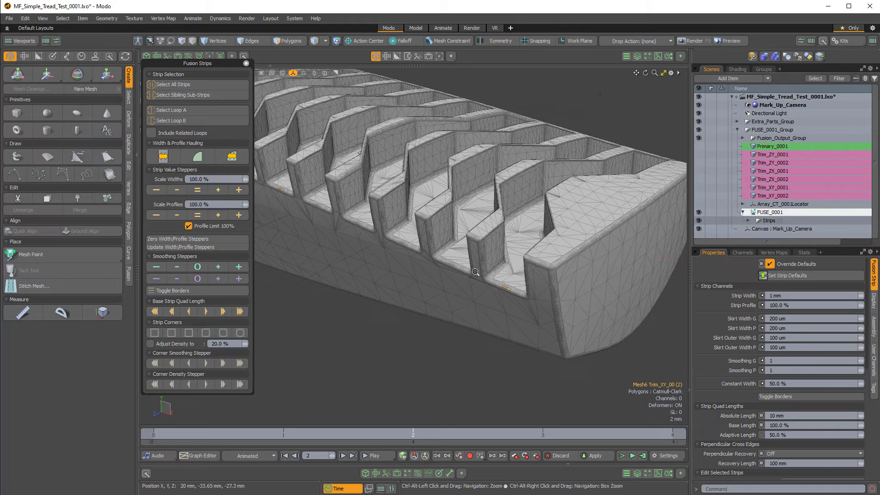
{"action": "left_click", "coordinate": [184, 119]}
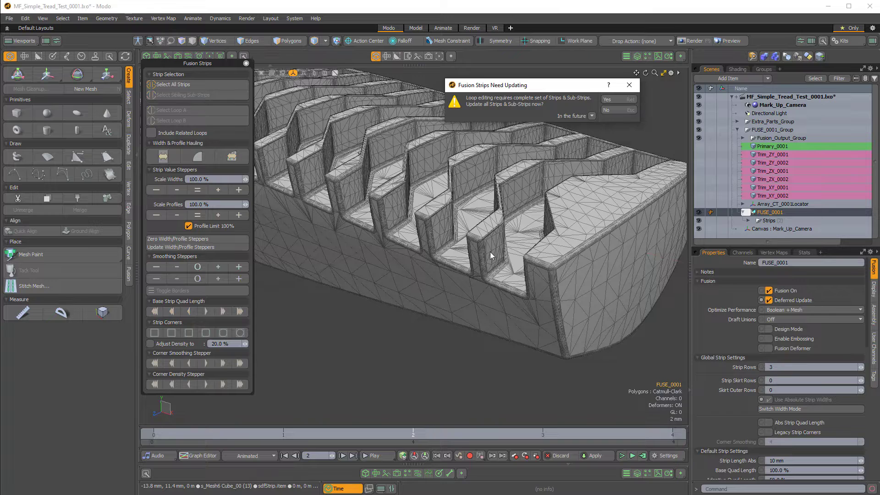
{"action": "left_click", "coordinate": [608, 110]}
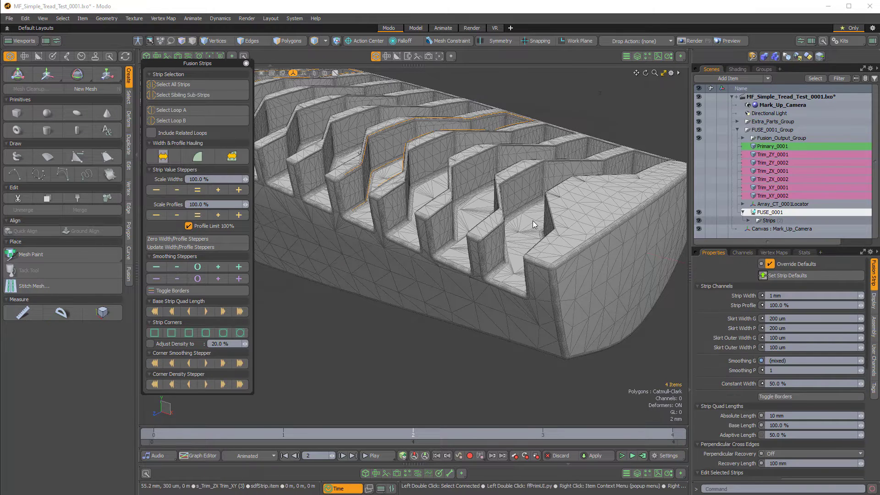
{"action": "left_click_drag", "start_coordinate": [478, 249], "coordinate": [537, 331], "text": "alt"}
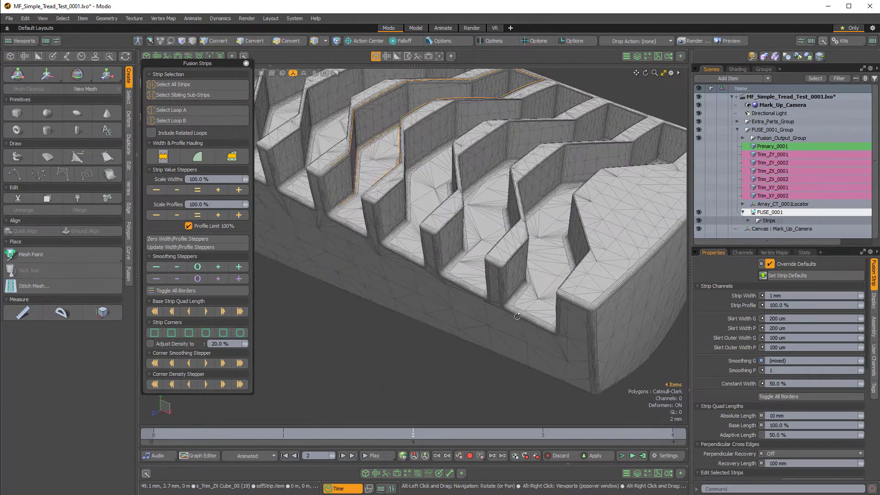
Select Loop A with all strips and sub-strips updated, leaving the tread's long lower edge out of the selection
{"action": "left_click", "coordinate": [202, 112]}
{"action": "left_click", "coordinate": [608, 99]}
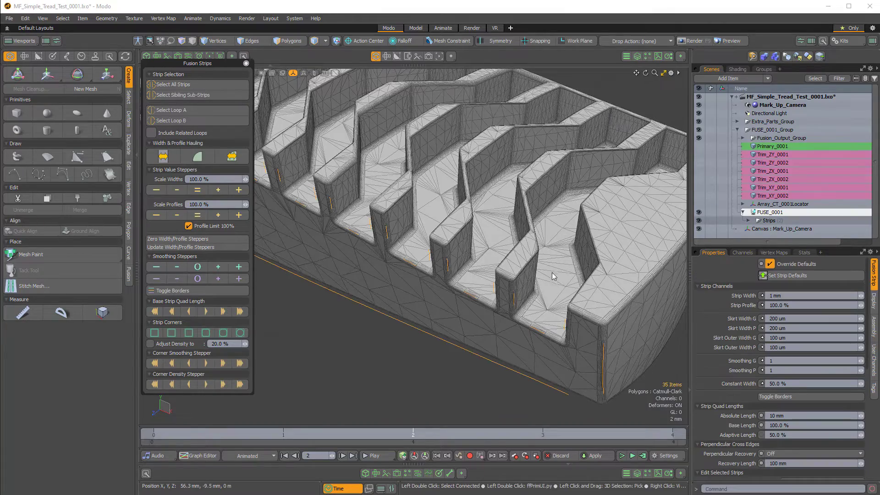
{"action": "left_click_drag", "start_coordinate": [550, 275], "coordinate": [588, 301], "text": "ctrl+alt"}
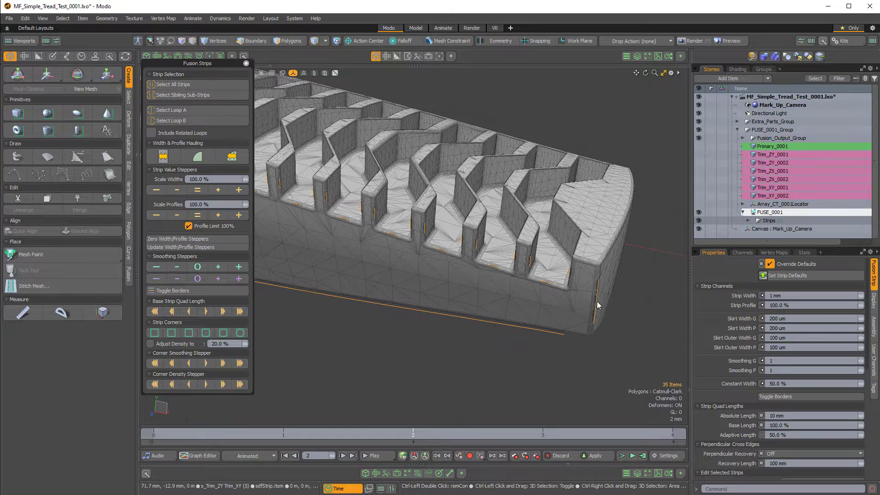
{"action": "left_click_drag", "start_coordinate": [525, 330], "coordinate": [631, 268], "text": "alt"}
Set the Strip Width of the selected groove-opening strips on the tread's side to 250 um and clear the selection
{"action": "left_click", "coordinate": [787, 294]}
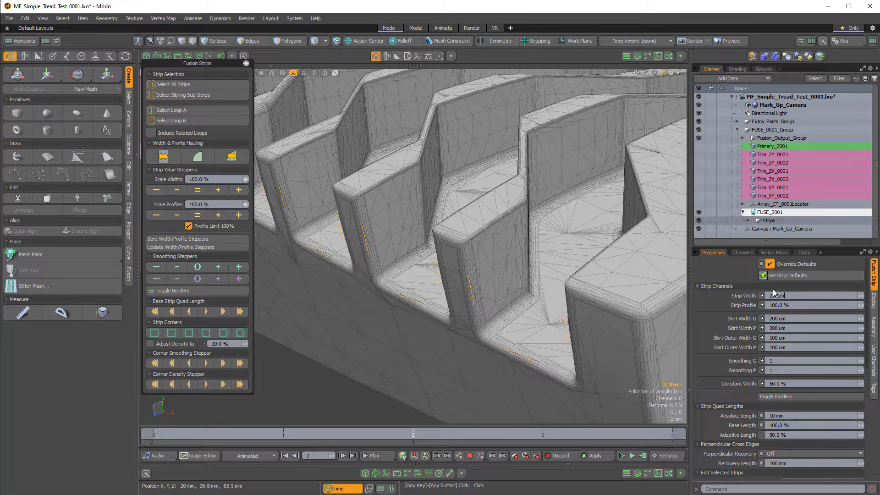
{"action": "type", "text": "250 um"}
{"action": "key", "text": "Return"}
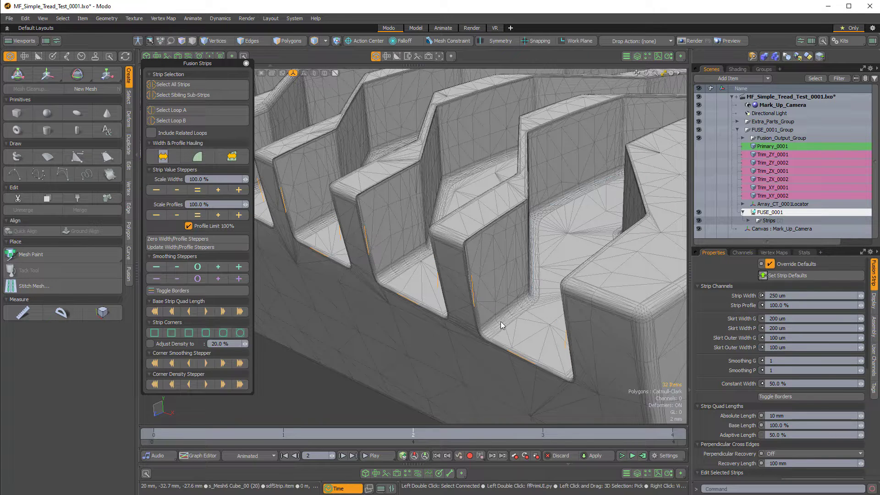
{"action": "left_click", "coordinate": [410, 386]}
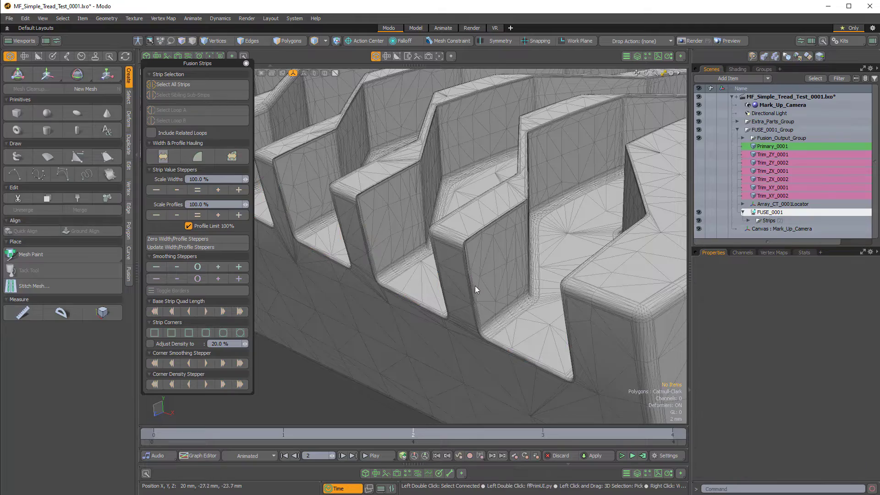
Select the FUSE_0001 item and hide the wireframe on the fused tread
{"action": "left_click_drag", "start_coordinate": [475, 287], "coordinate": [452, 283], "text": "ctrl+alt"}
{"action": "left_click_drag", "start_coordinate": [451, 284], "coordinate": [501, 290], "text": "ctrl+alt"}
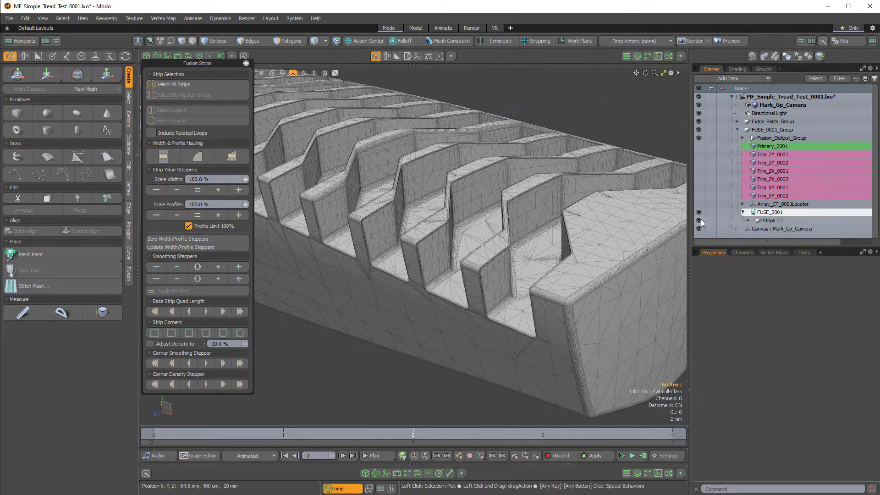
{"action": "left_click", "coordinate": [771, 212]}
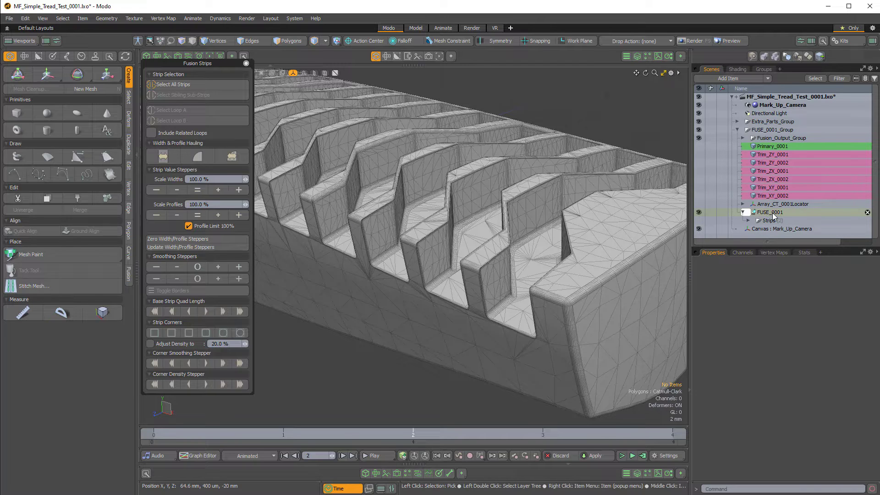
{"action": "key", "text": "ctrl+3"}
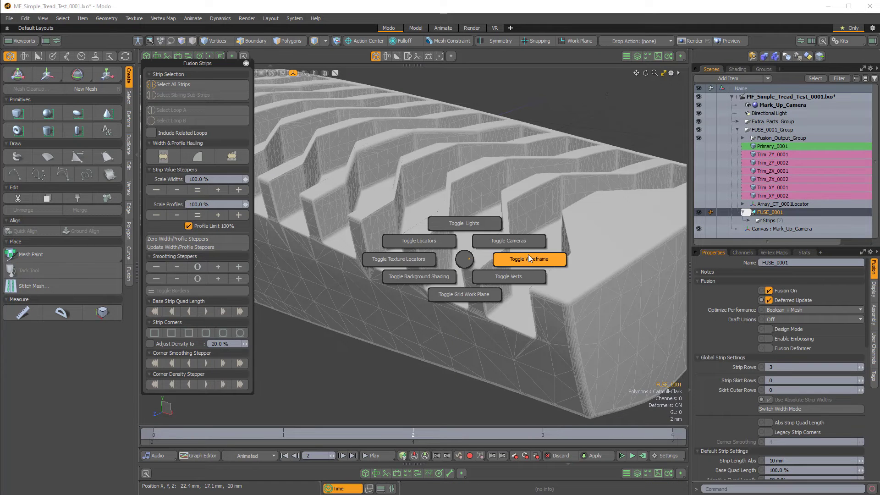
{"action": "left_click", "coordinate": [529, 259]}
Examine the shading of the rounded groove-opening edges up close and deselect the fused tread
{"action": "left_click_drag", "start_coordinate": [471, 284], "coordinate": [517, 284], "text": "ctrl+alt"}
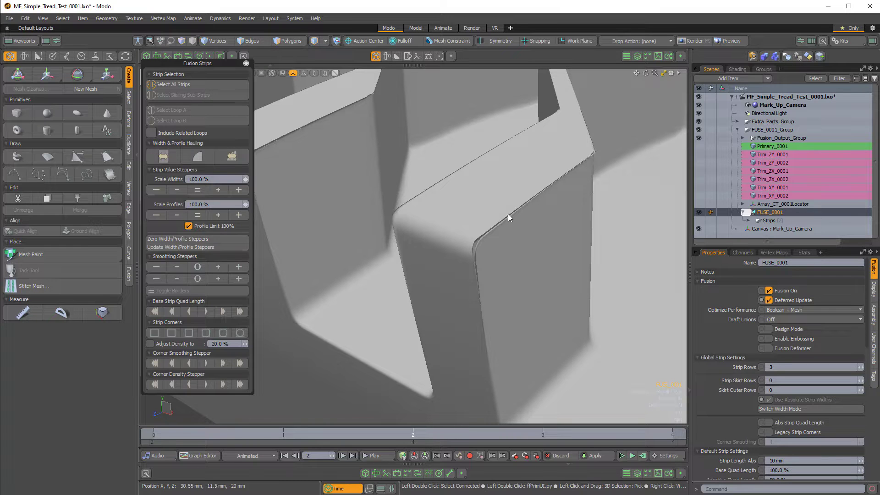
{"action": "left_click_drag", "start_coordinate": [502, 230], "coordinate": [487, 226], "text": "alt"}
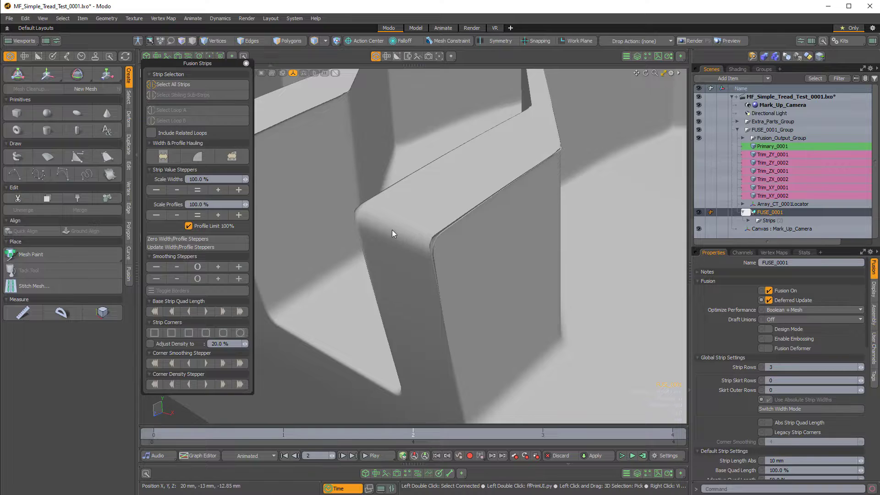
{"action": "left_click_drag", "start_coordinate": [392, 230], "coordinate": [412, 255], "text": "alt"}
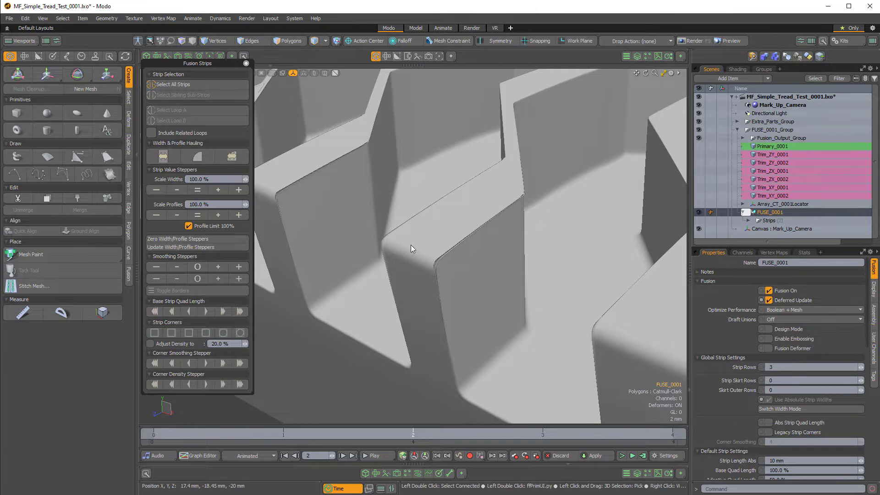
{"action": "key", "text": "Escape"}
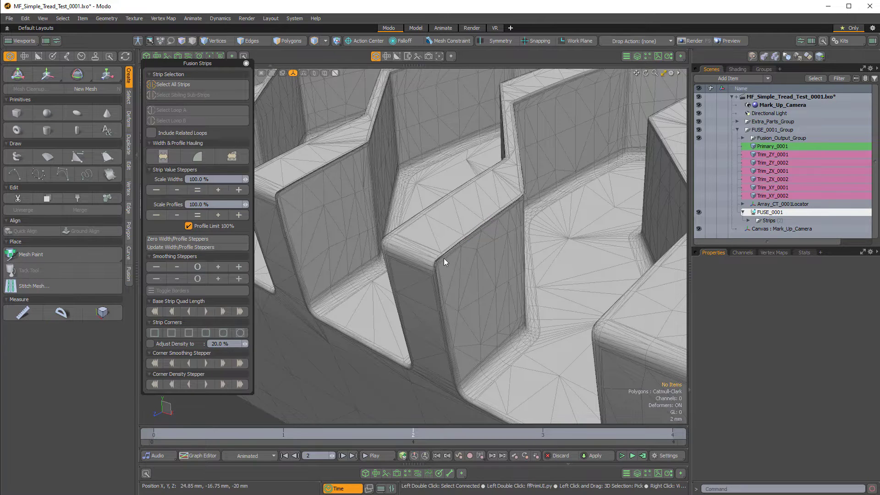
Try selecting the strips around the tread's end block and clear the selection
{"action": "mouse_move", "coordinate": [443, 255]}
{"action": "left_mouse_down", "text": "ctrl+alt"}
{"action": "mouse_move", "coordinate": [458, 256]}
{"action": "mouse_move", "coordinate": [444, 255]}
{"action": "left_mouse_up", "text": "ctrl+alt"}
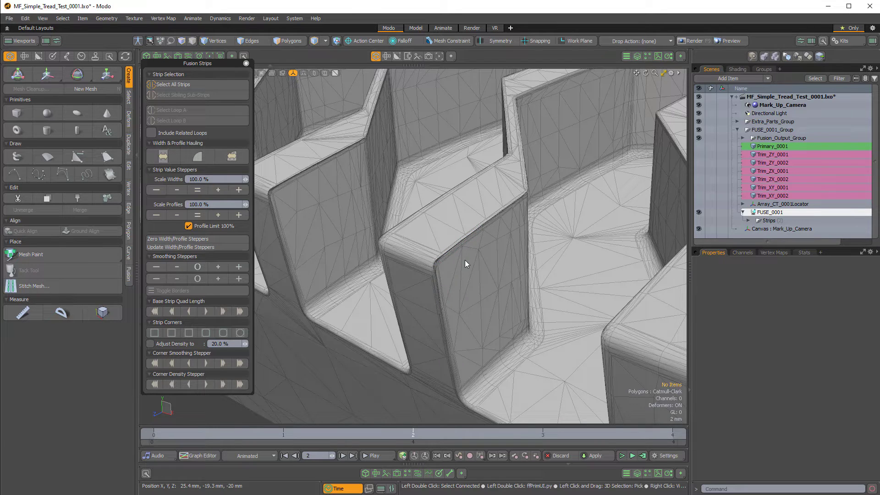
{"action": "left_click_drag", "start_coordinate": [465, 260], "coordinate": [538, 294], "text": "ctrl+alt"}
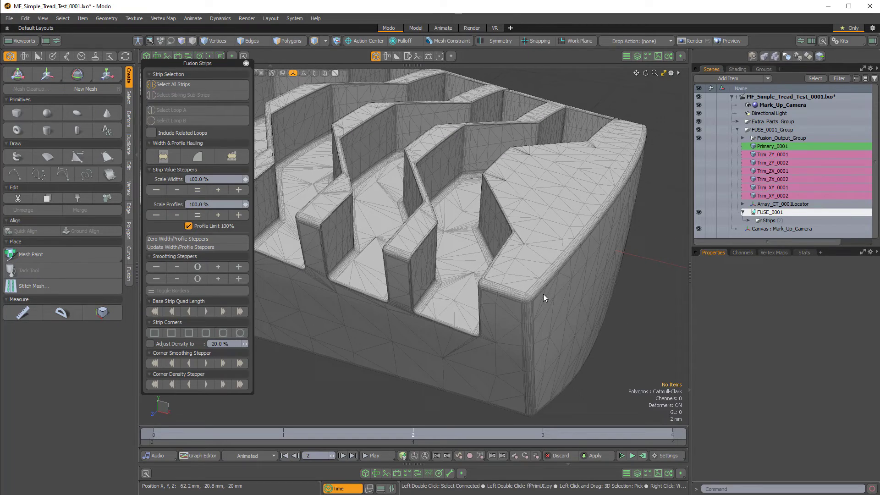
{"action": "scroll", "coordinate": [509, 289], "scroll_direction": "up", "scroll_amount": 2}
{"action": "right_click_drag", "start_coordinate": [543, 310], "coordinate": [504, 271]}
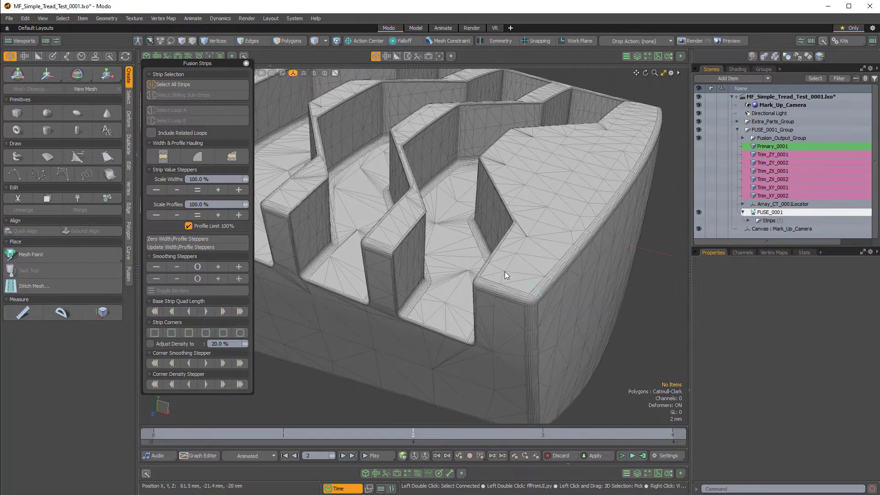
{"action": "right_click_drag", "start_coordinate": [333, 300], "coordinate": [551, 327]}
{"action": "scroll", "coordinate": [589, 288], "scroll_direction": "down", "scroll_amount": 1}
{"action": "left_click", "coordinate": [699, 221]}
{"action": "left_click", "coordinate": [539, 210]}
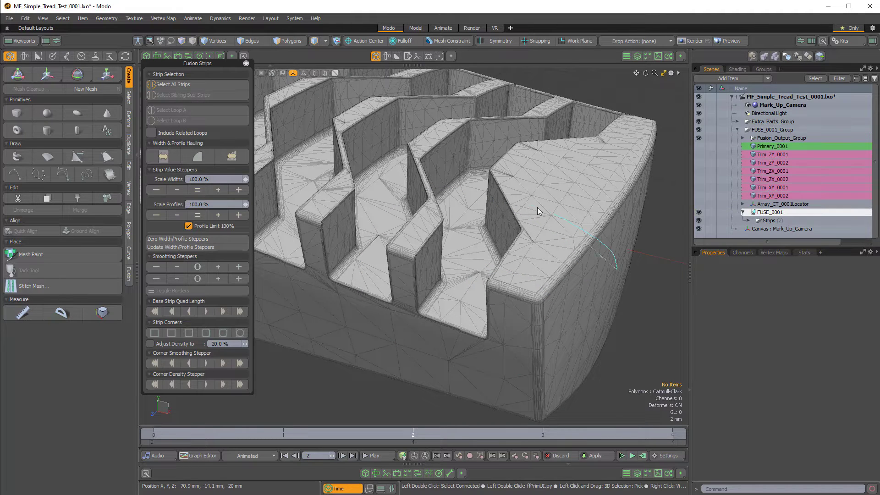
{"action": "left_click", "coordinate": [619, 326]}
{"action": "left_click_drag", "start_coordinate": [618, 327], "coordinate": [531, 361], "text": "alt"}
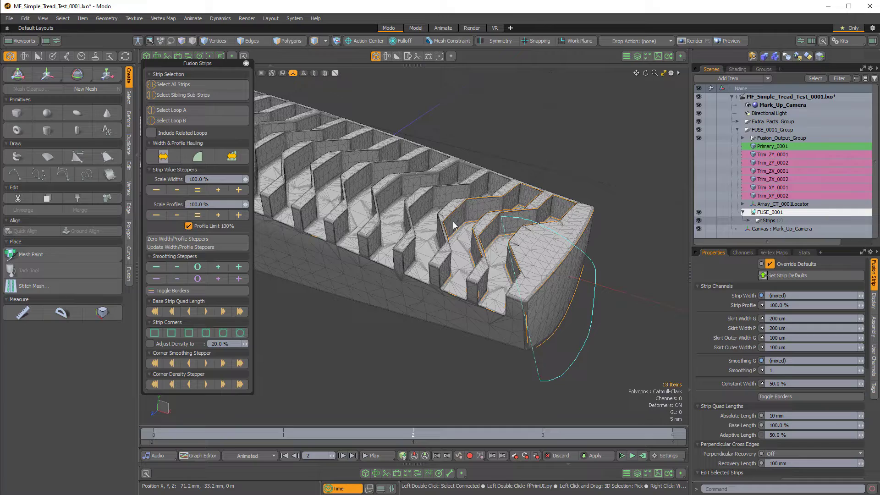
{"action": "scroll", "coordinate": [522, 316], "scroll_direction": "up", "scroll_amount": 5}
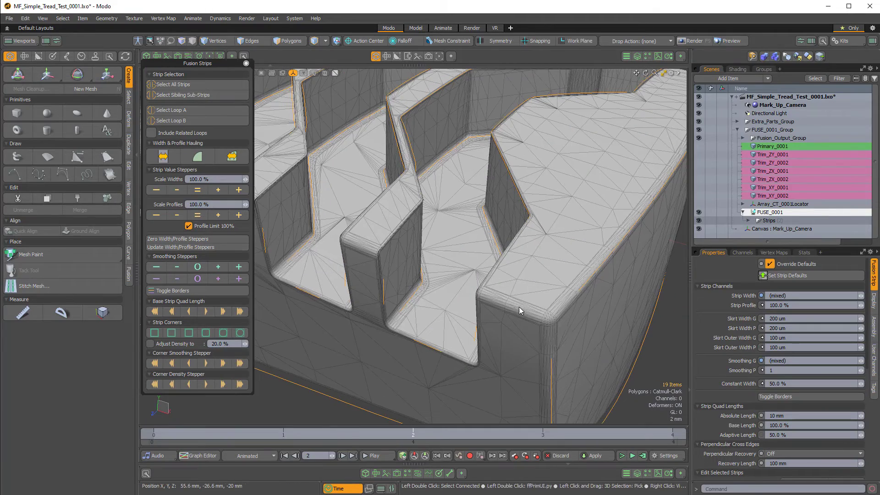
{"action": "key", "text": "Escape"}
Try a corner density of 2% on the two selected strips along the end groove's wall, undo it and clear the selection
{"action": "scroll", "coordinate": [503, 305], "scroll_direction": "down", "scroll_amount": 5}
{"action": "mouse_move", "coordinate": [507, 304]}
{"action": "left_mouse_down", "text": "alt"}
{"action": "mouse_move", "coordinate": [521, 349]}
{"action": "mouse_move", "coordinate": [515, 297]}
{"action": "left_mouse_up", "text": "alt"}
{"action": "scroll", "coordinate": [515, 296], "scroll_direction": "up", "scroll_amount": 5}
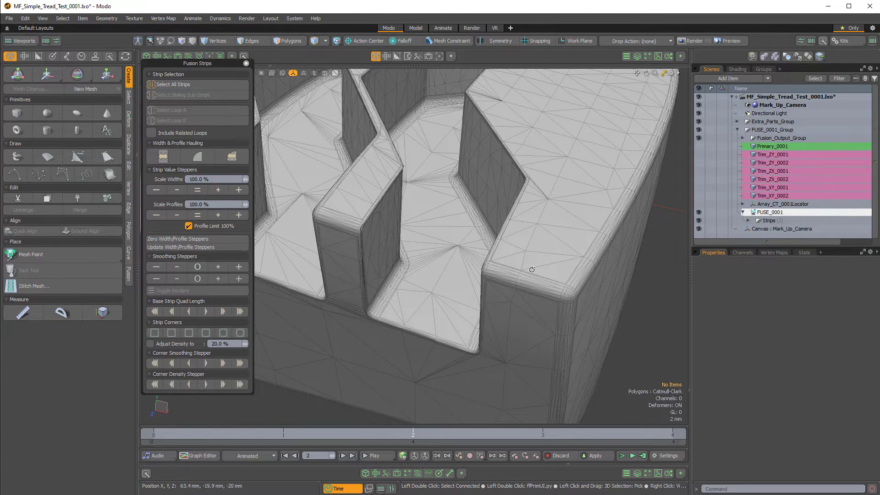
{"action": "left_click_drag", "start_coordinate": [532, 269], "coordinate": [557, 244], "text": "alt"}
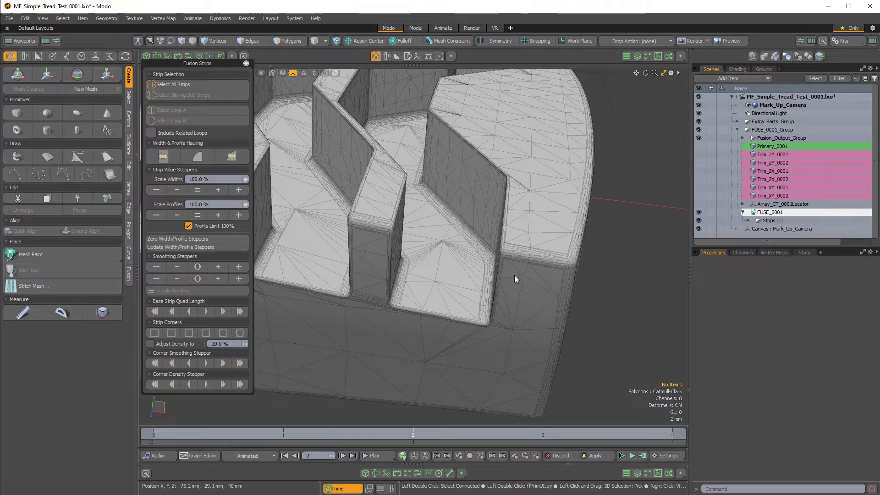
{"action": "mouse_move", "coordinate": [514, 275]}
{"action": "left_mouse_down", "text": "ctrl+alt"}
{"action": "mouse_move", "coordinate": [482, 276]}
{"action": "mouse_move", "coordinate": [521, 270]}
{"action": "left_mouse_up", "text": "ctrl+alt"}
{"action": "left_click_drag", "start_coordinate": [520, 271], "coordinate": [533, 316], "text": "ctrl+alt"}
{"action": "left_click", "coordinate": [533, 316]}
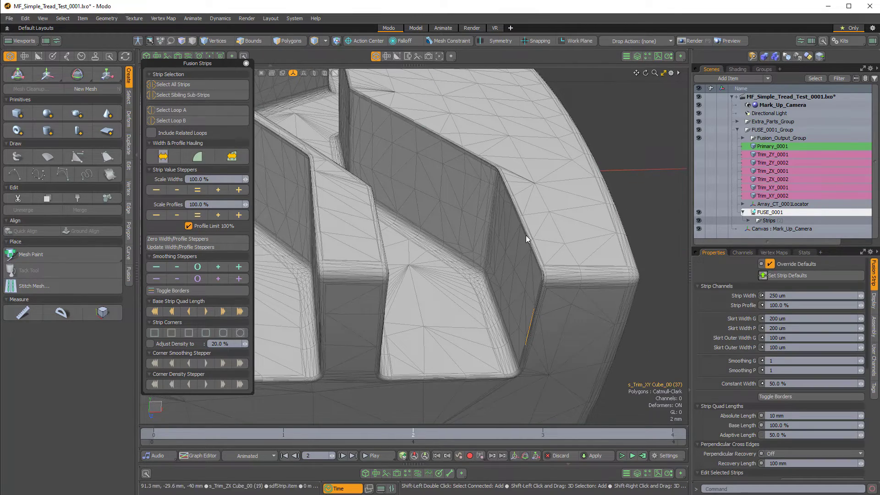
{"action": "left_click", "coordinate": [521, 220], "text": "shift"}
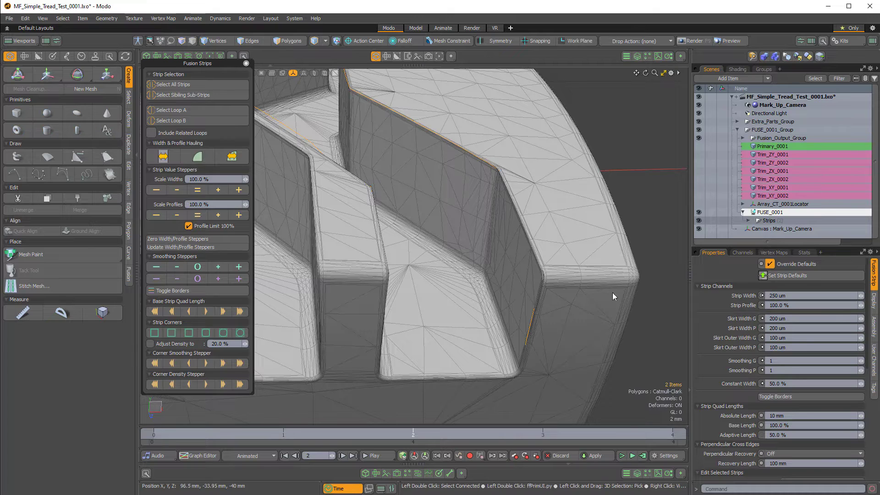
{"action": "scroll", "coordinate": [752, 330], "scroll_direction": "down", "scroll_amount": 5}
{"action": "scroll", "coordinate": [750, 334], "scroll_direction": "down", "scroll_amount": 3}
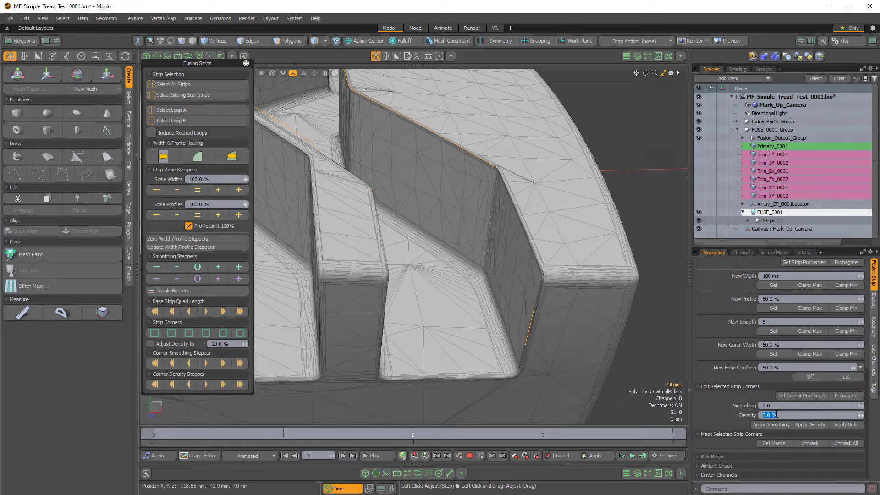
{"action": "type", "text": "2"}
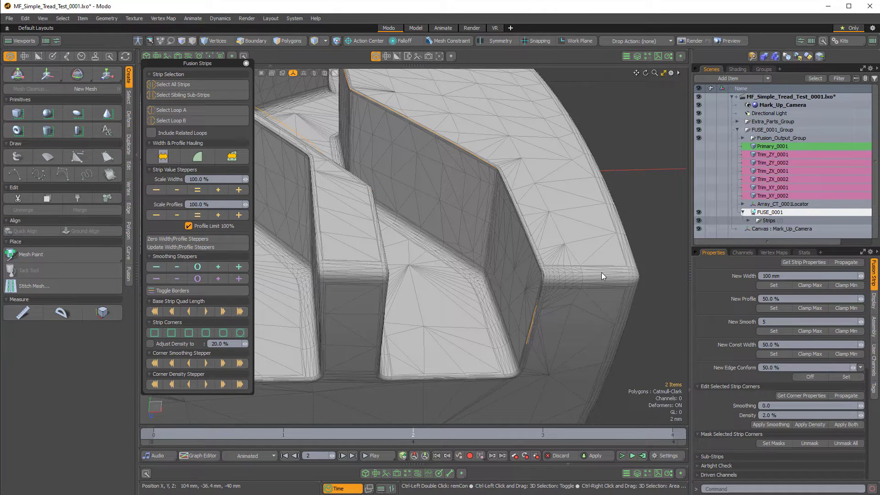
{"action": "key", "text": "ctrl+z"}
{"action": "left_click", "coordinate": [628, 244]}
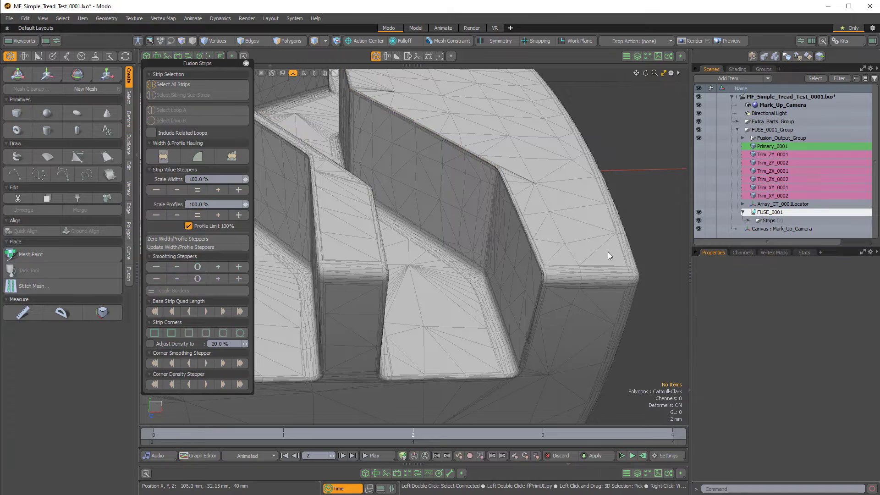
Show the Trim_ZX_0001 mesh and set its Fusion SubDivs to 4
{"action": "scroll", "coordinate": [608, 252], "scroll_direction": "down", "scroll_amount": 5}
{"action": "left_click_drag", "start_coordinate": [607, 252], "coordinate": [534, 249], "text": "alt"}
{"action": "scroll", "coordinate": [534, 250], "scroll_direction": "up", "scroll_amount": 3}
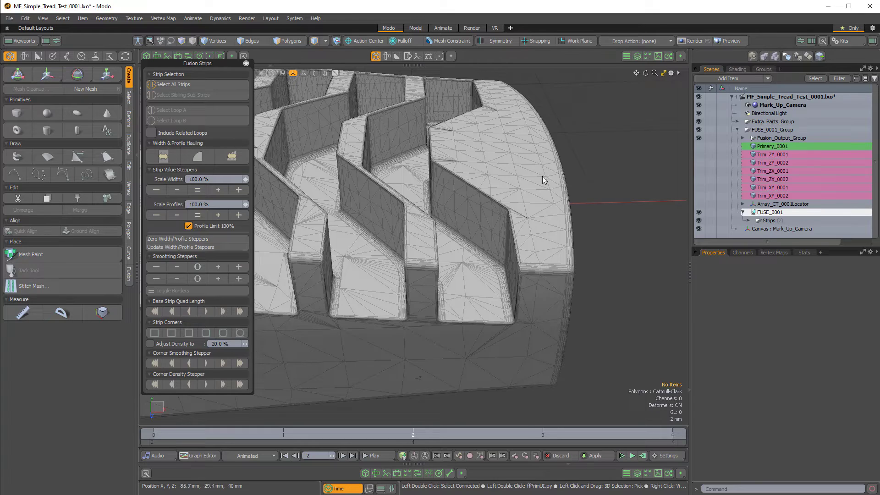
{"action": "mouse_move", "coordinate": [554, 231]}
{"action": "left_mouse_down", "text": "ctrl+alt"}
{"action": "mouse_move", "coordinate": [509, 232]}
{"action": "mouse_move", "coordinate": [547, 235]}
{"action": "left_mouse_up", "text": "ctrl+alt"}
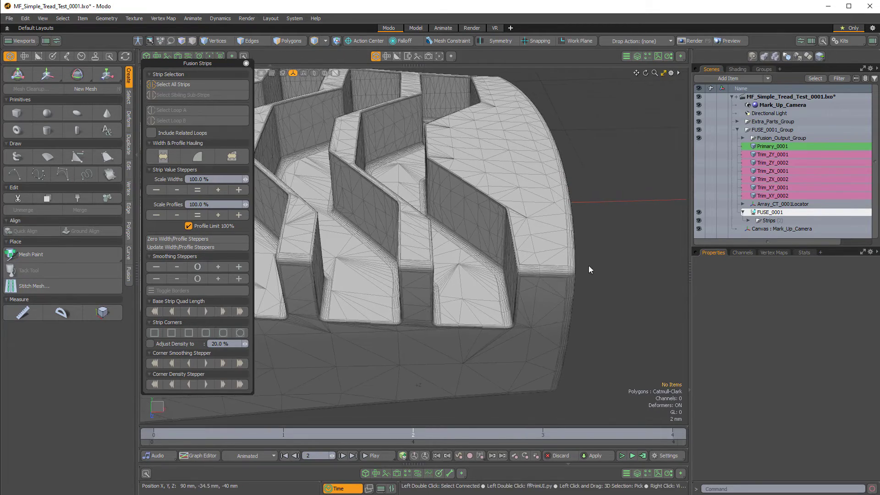
{"action": "left_click_drag", "start_coordinate": [589, 265], "coordinate": [550, 257], "text": "ctrl+alt"}
{"action": "left_click_drag", "start_coordinate": [550, 257], "coordinate": [575, 277], "text": "alt+shift"}
{"action": "scroll", "coordinate": [575, 278], "scroll_direction": "up", "scroll_amount": 5}
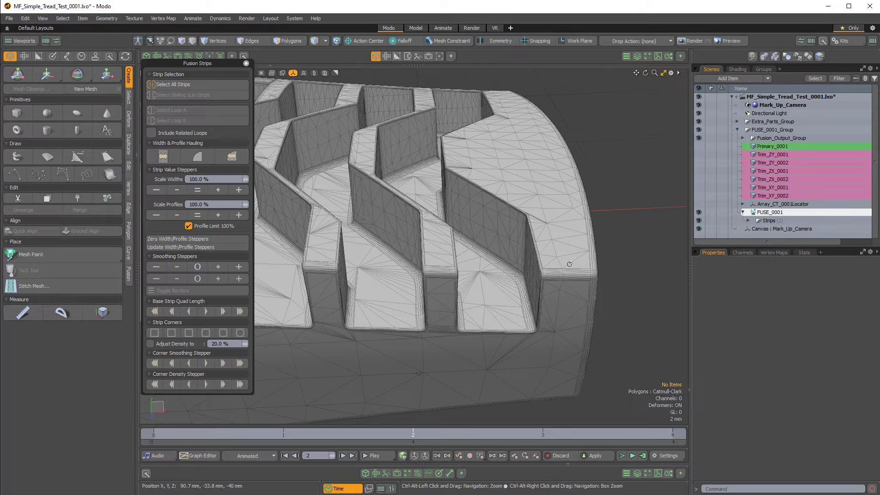
{"action": "left_click_drag", "start_coordinate": [583, 277], "coordinate": [575, 278], "text": "ctrl+alt"}
{"action": "left_click_drag", "start_coordinate": [583, 222], "coordinate": [548, 157], "text": "alt"}
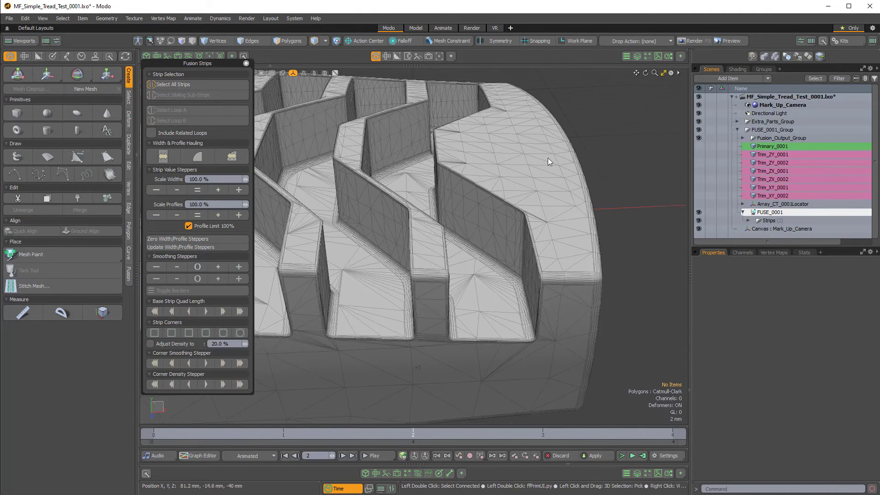
{"action": "left_click", "coordinate": [770, 171]}
{"action": "left_click_drag", "start_coordinate": [620, 181], "coordinate": [524, 245], "text": "ctrl+alt"}
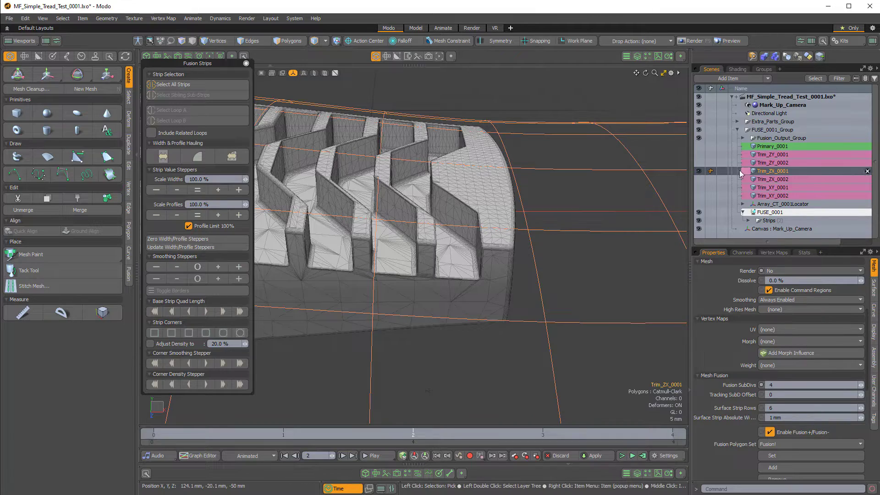
Set the Fusion SubDivs of Trim_XY_0002 to 4, leaving both it and Trim_ZX_0001 hidden
{"action": "left_click", "coordinate": [699, 196]}
{"action": "scroll", "coordinate": [554, 252], "scroll_direction": "down", "scroll_amount": 5}
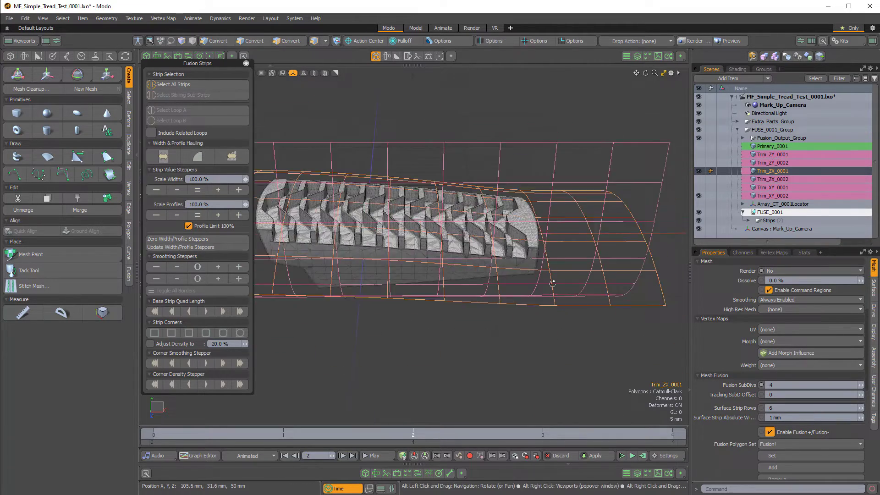
{"action": "left_click_drag", "start_coordinate": [552, 283], "coordinate": [406, 175], "text": "alt"}
{"action": "left_click", "coordinate": [336, 160]}
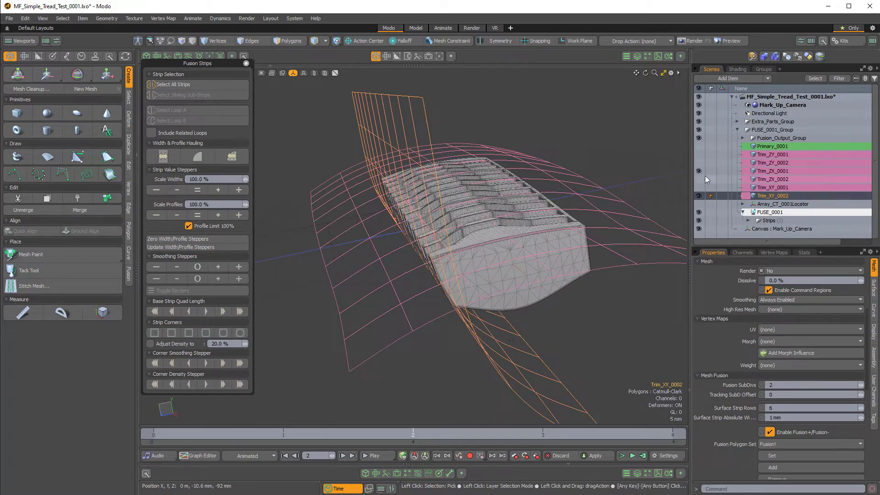
{"action": "left_click", "coordinate": [699, 171]}
{"action": "left_click_drag", "start_coordinate": [438, 268], "coordinate": [516, 232], "text": "alt"}
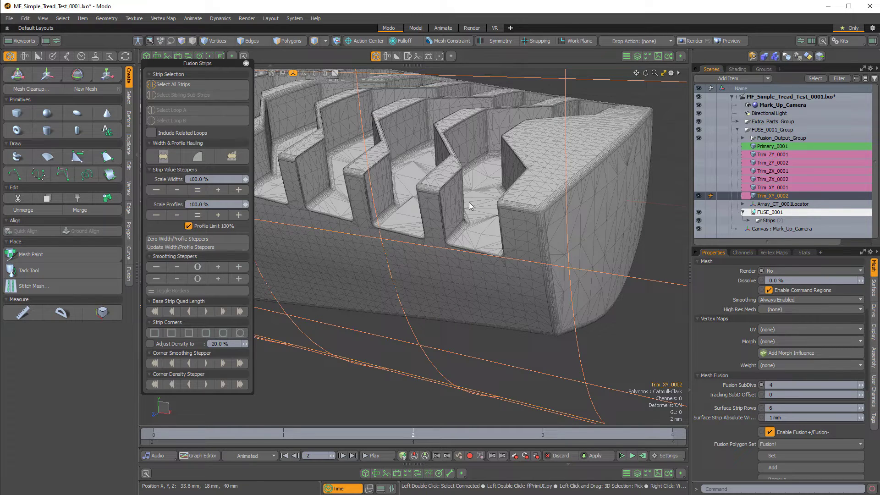
{"action": "left_click_drag", "start_coordinate": [469, 202], "coordinate": [498, 218], "text": "ctrl+alt"}
{"action": "left_click", "coordinate": [699, 196]}
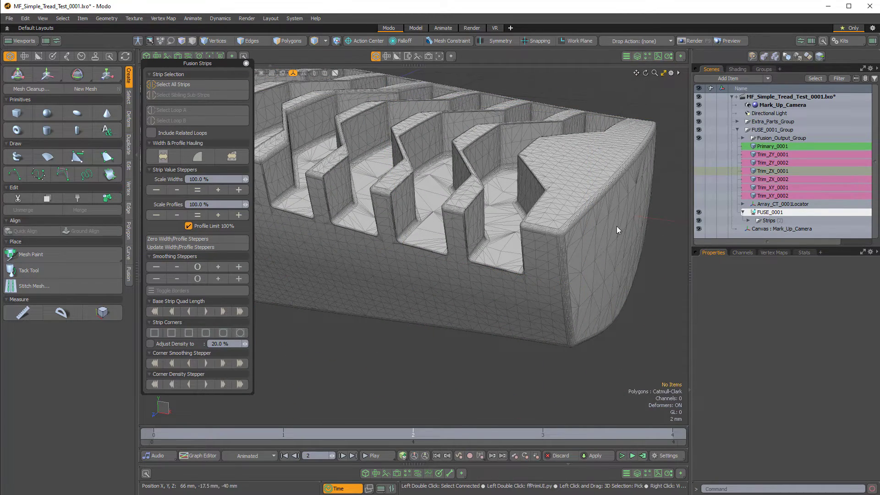
Set the Fusion SubDivs of Trim_XY_0002 to 5 and clear the selection
{"action": "left_click_drag", "start_coordinate": [550, 230], "coordinate": [592, 251], "text": "alt"}
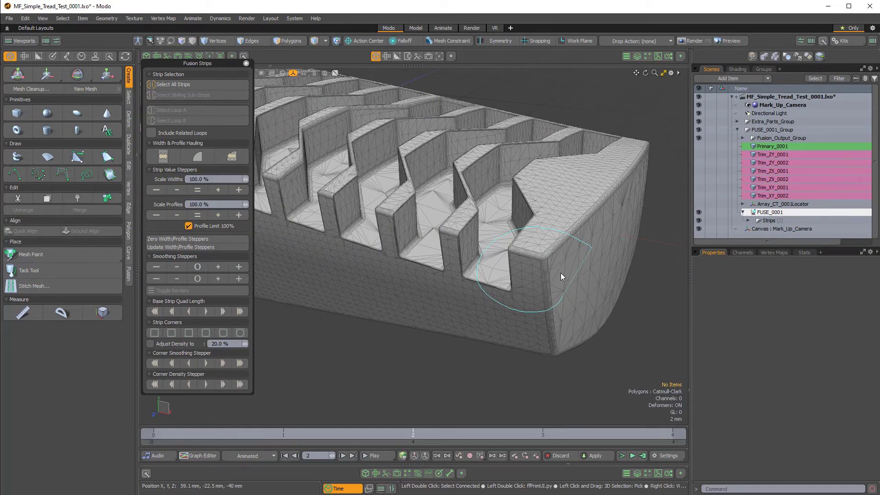
{"action": "left_click", "coordinate": [525, 257]}
{"action": "mouse_move", "coordinate": [526, 251]}
{"action": "left_mouse_down", "text": "ctrl+alt"}
{"action": "mouse_move", "coordinate": [541, 271]}
{"action": "mouse_move", "coordinate": [506, 261]}
{"action": "mouse_move", "coordinate": [562, 275]}
{"action": "mouse_move", "coordinate": [571, 268]}
{"action": "mouse_move", "coordinate": [518, 256]}
{"action": "left_mouse_up", "text": "ctrl+alt"}
{"action": "left_click", "coordinate": [629, 266]}
{"action": "left_click", "coordinate": [686, 252]}
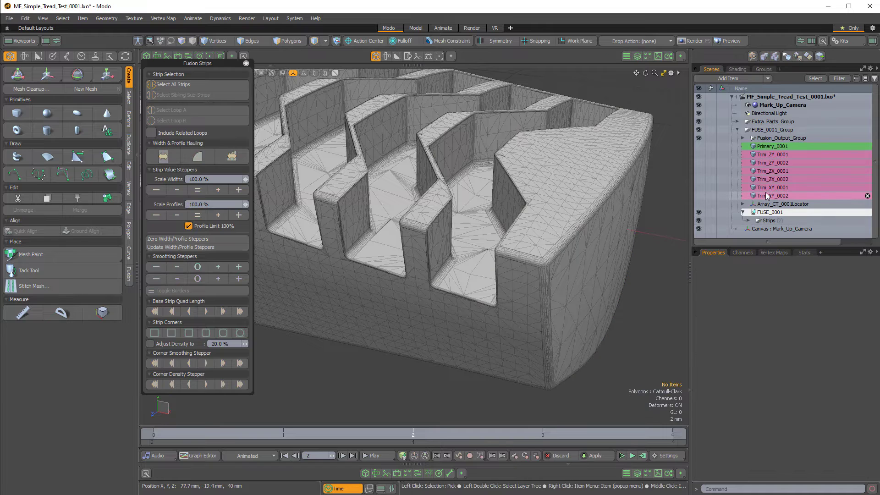
{"action": "left_click", "coordinate": [768, 198]}
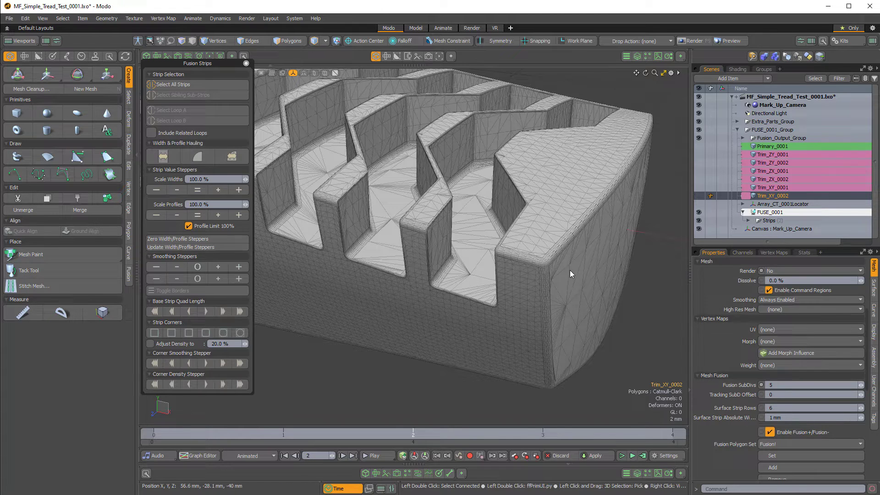
{"action": "key", "text": "Escape"}
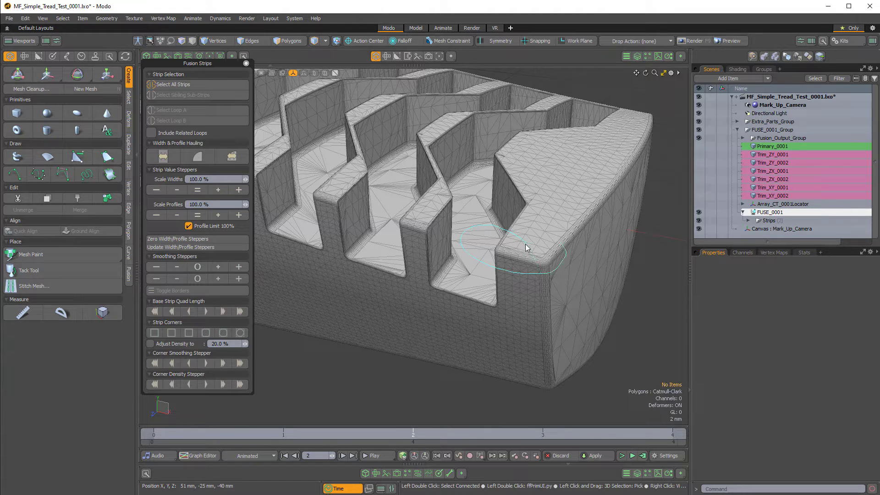
Clear the selection and create/update the strip items of the fusion
{"action": "left_click", "coordinate": [534, 272]}
{"action": "left_click_drag", "start_coordinate": [502, 273], "coordinate": [533, 268], "text": "alt"}
{"action": "left_click", "coordinate": [650, 282]}
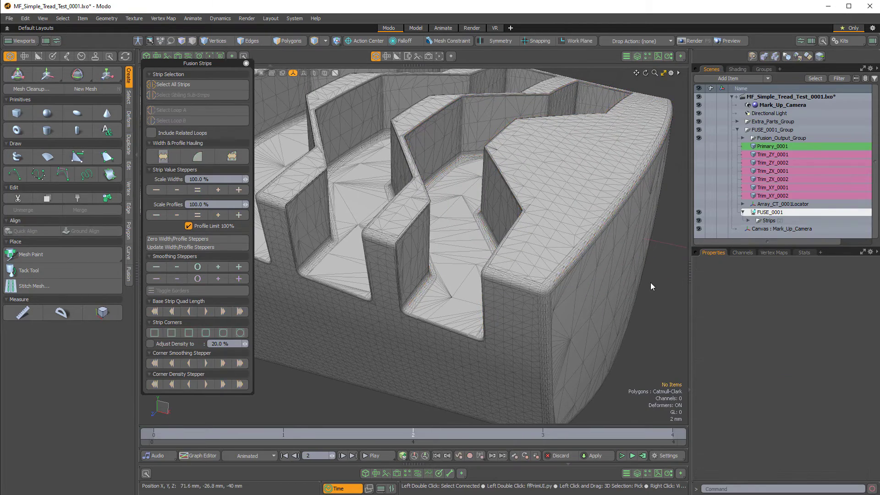
{"action": "key", "text": "ctrl+grave"}
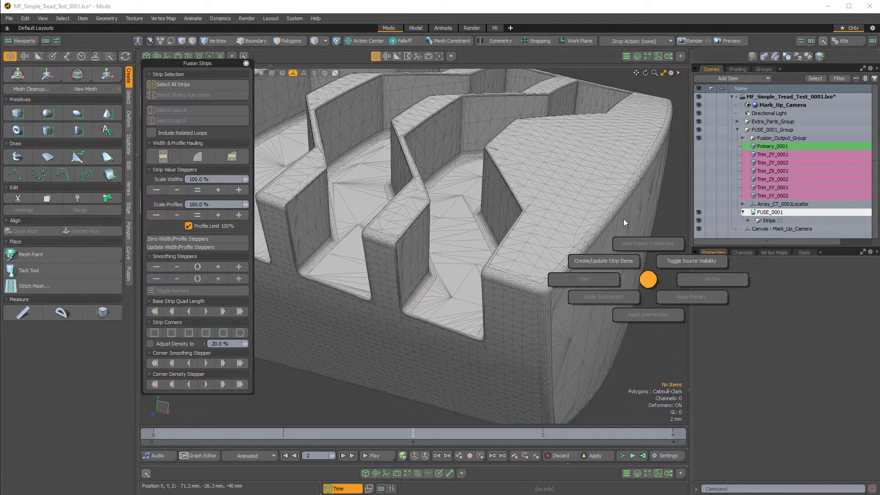
{"action": "left_click", "coordinate": [609, 257]}
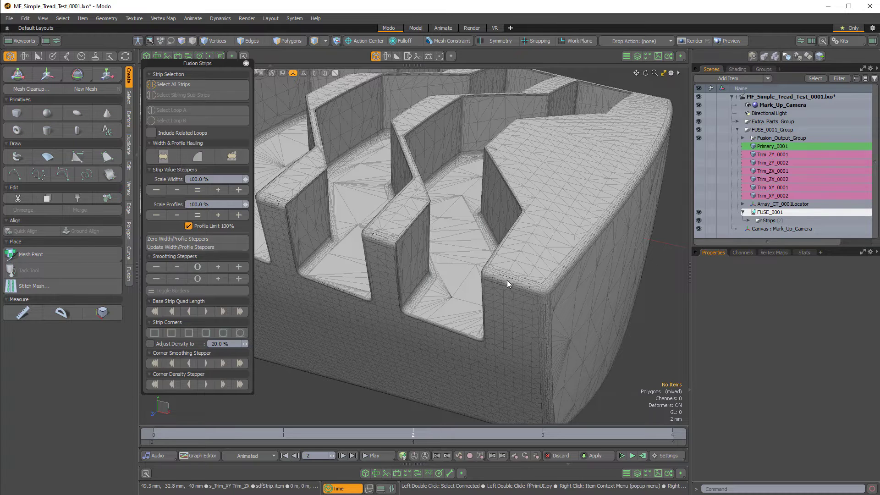
Select the top edge strip on the end block's outer wall with its sibling sub-strips and set their Strip Width to 250 um
{"action": "mouse_move", "coordinate": [507, 279]}
{"action": "left_mouse_down", "text": "ctrl+alt"}
{"action": "mouse_move", "coordinate": [474, 275]}
{"action": "mouse_move", "coordinate": [512, 281]}
{"action": "left_mouse_up", "text": "ctrl+alt"}
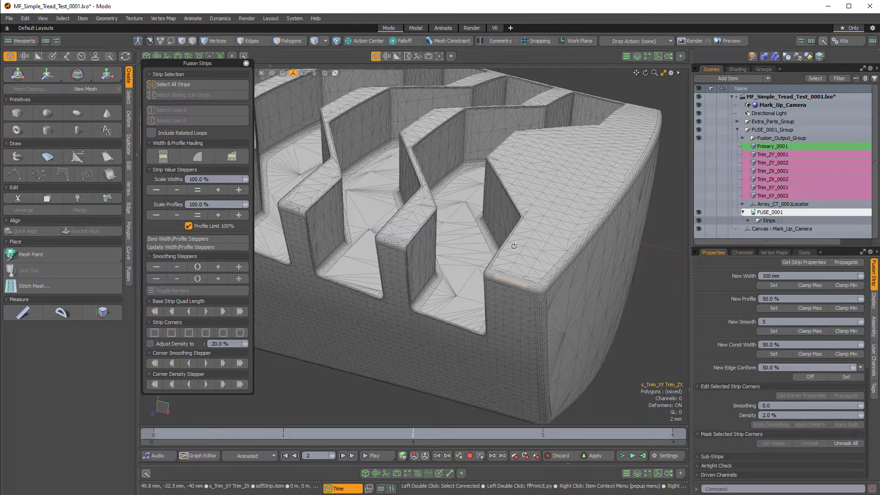
{"action": "left_click_drag", "start_coordinate": [571, 298], "coordinate": [553, 291], "text": "ctrl+alt"}
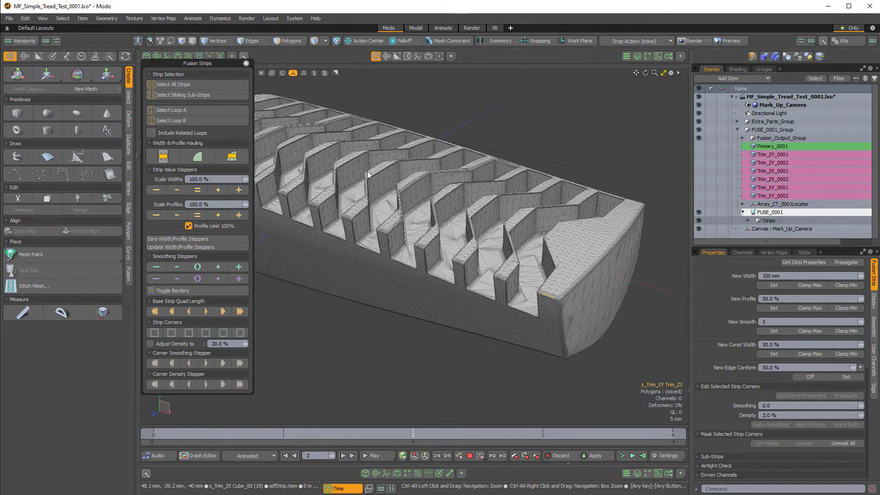
{"action": "left_click", "coordinate": [187, 95]}
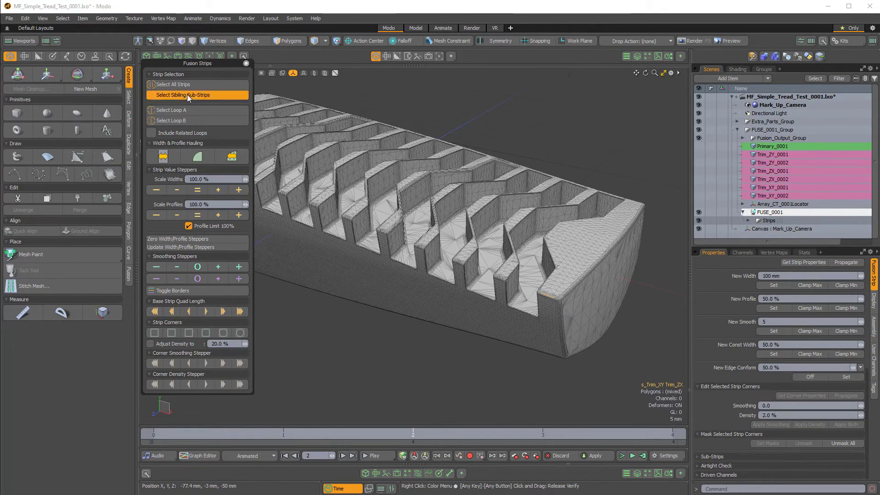
{"action": "mouse_move", "coordinate": [507, 295]}
{"action": "left_mouse_down", "text": "ctrl+alt"}
{"action": "mouse_move", "coordinate": [482, 292]}
{"action": "mouse_move", "coordinate": [508, 295]}
{"action": "left_mouse_up", "text": "ctrl+alt"}
{"action": "left_click_drag", "start_coordinate": [508, 295], "coordinate": [511, 317], "text": "alt"}
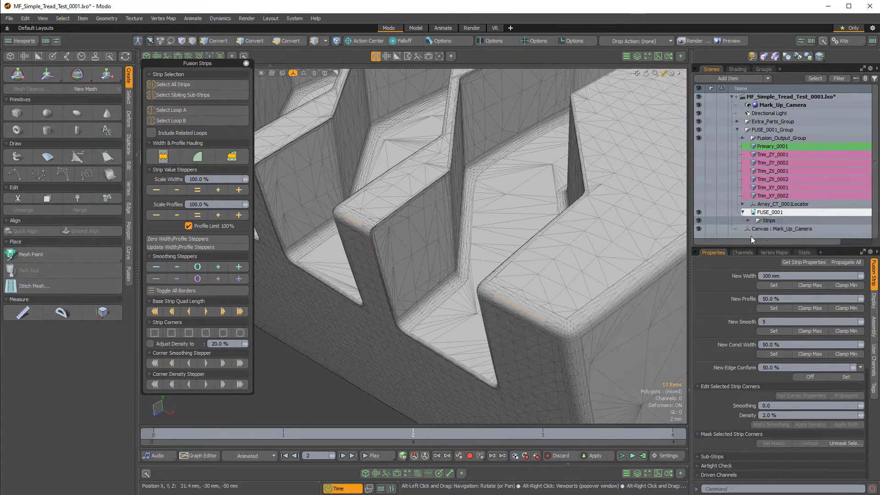
{"action": "scroll", "coordinate": [751, 305], "scroll_direction": "up", "scroll_amount": 8}
{"action": "left_click_drag", "start_coordinate": [785, 296], "coordinate": [699, 277]}
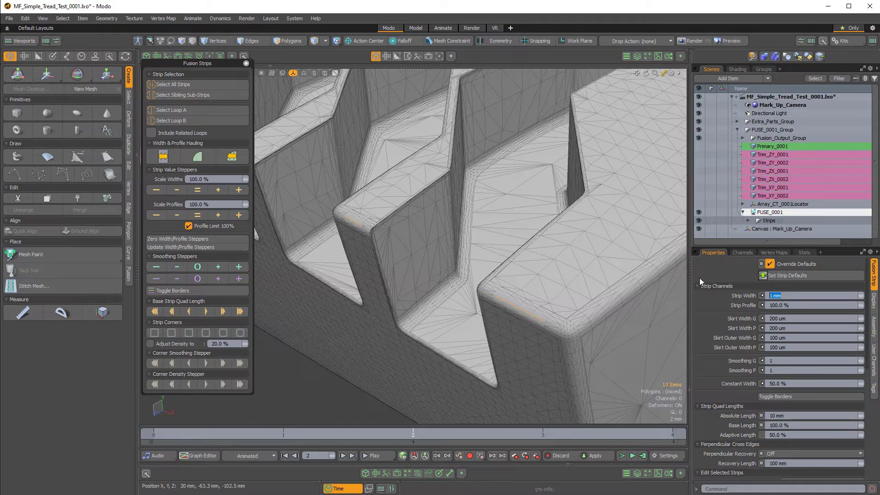
{"action": "type", "text": "250 um"}
{"action": "key", "text": "Return"}
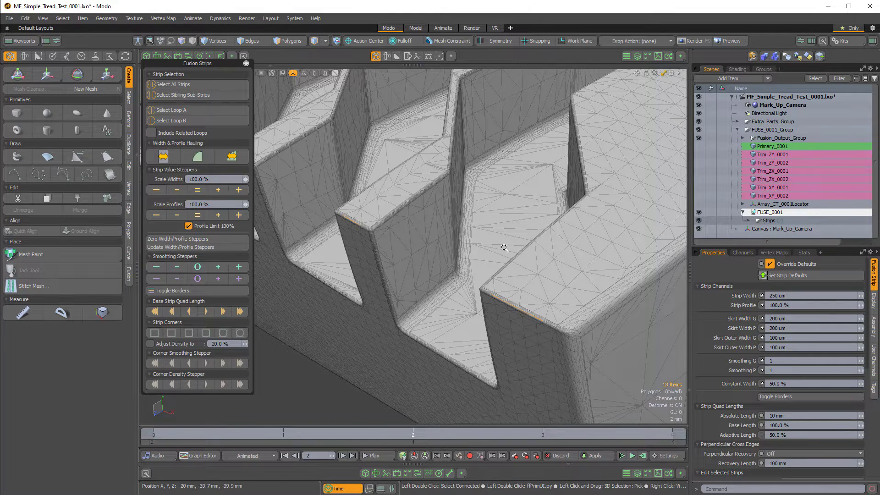
{"action": "mouse_move", "coordinate": [565, 247]}
{"action": "left_mouse_down", "text": "ctrl+alt"}
{"action": "mouse_move", "coordinate": [527, 251]}
{"action": "mouse_move", "coordinate": [561, 238]}
{"action": "left_mouse_up", "text": "ctrl+alt"}
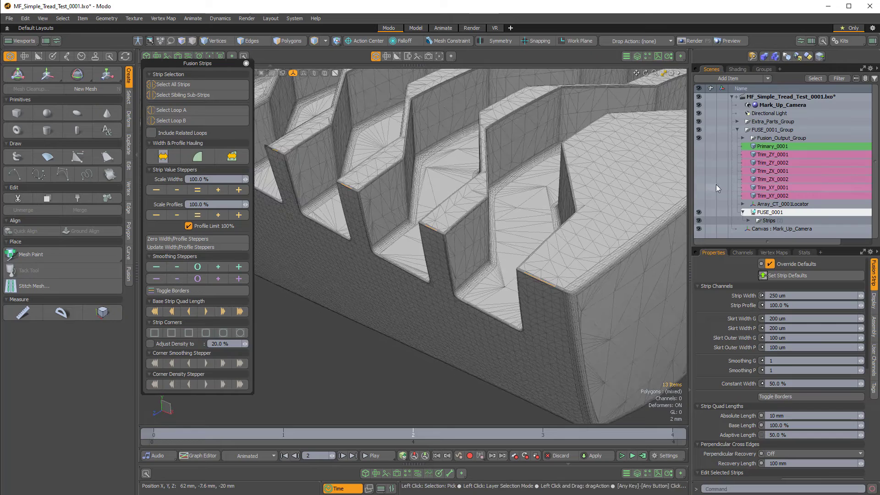
Set the Fusion SubDivs to 2 for Trim_XY_0002 and to 3 for Trim_ZX_0001
{"action": "left_click", "coordinate": [770, 196]}
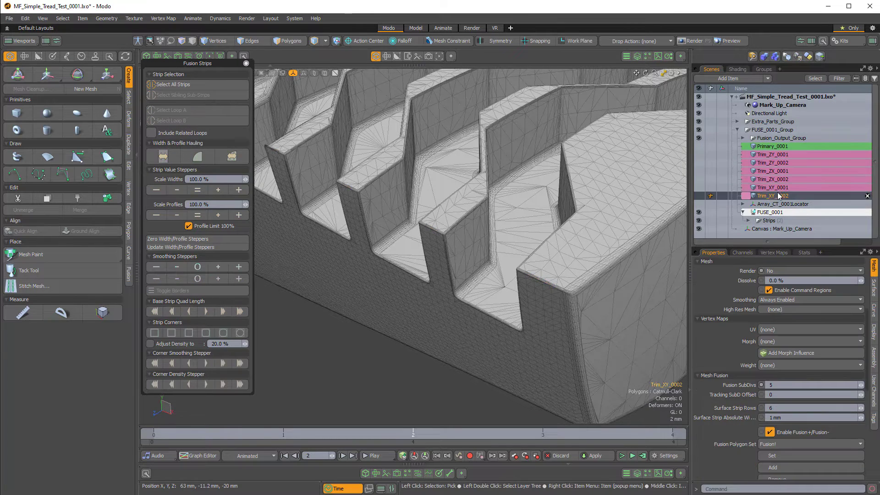
{"action": "left_click_drag", "start_coordinate": [778, 386], "coordinate": [750, 382]}
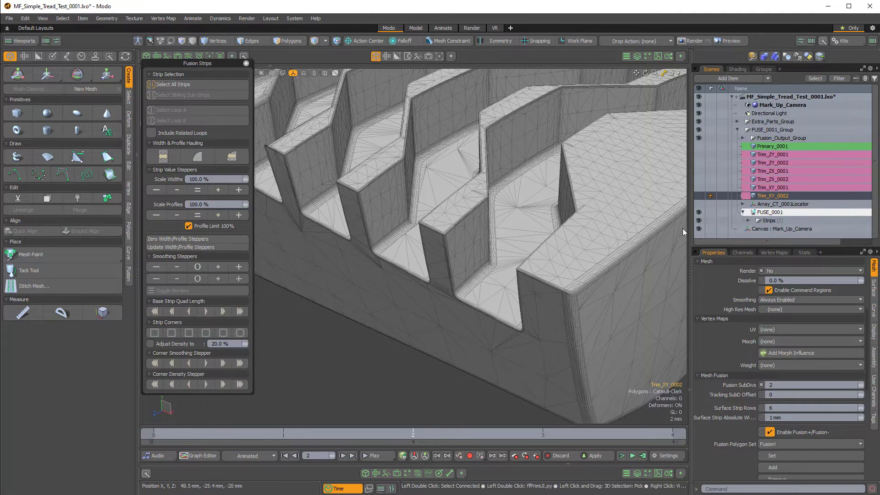
{"action": "left_click", "coordinate": [770, 170]}
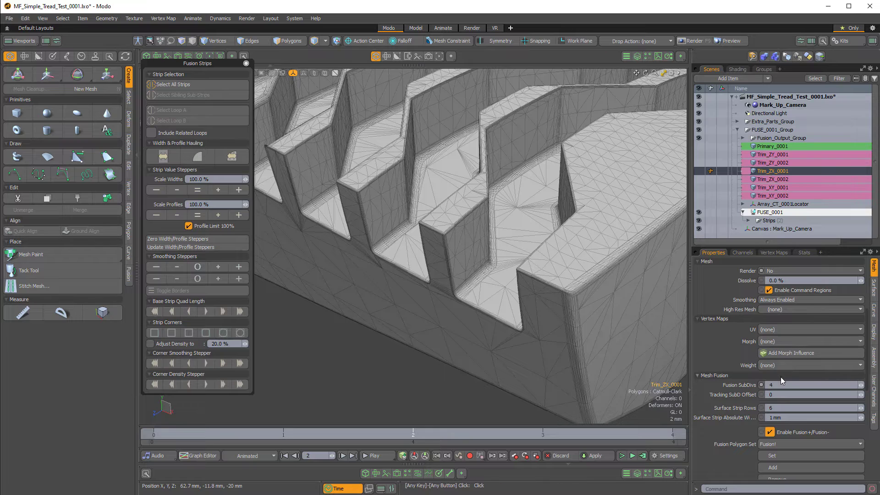
{"action": "left_click", "coordinate": [772, 385]}
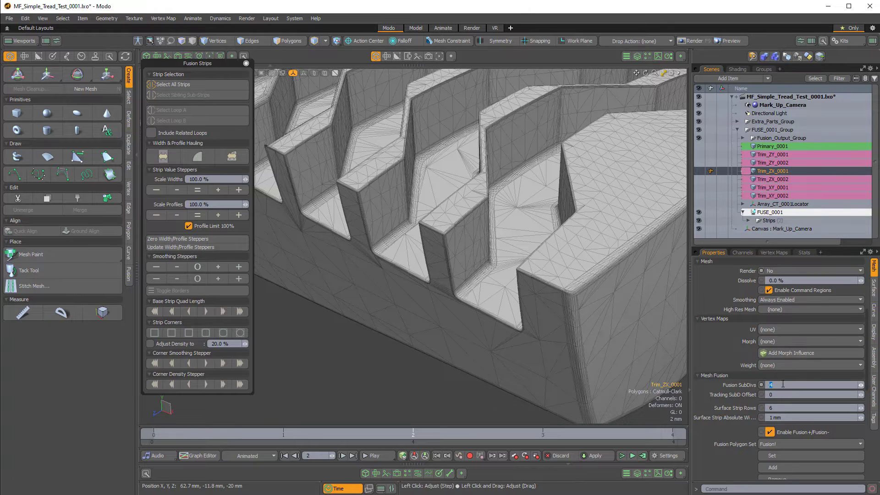
{"action": "type", "text": "3"}
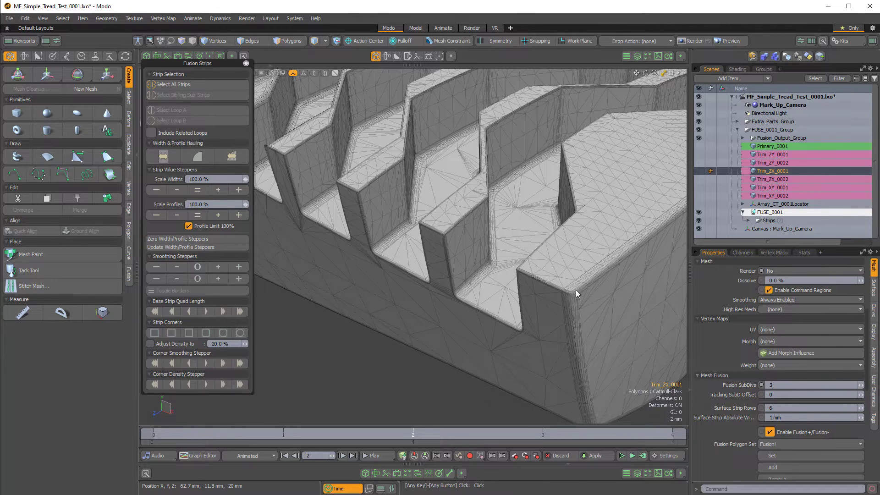
Examine the groove corners and the overall tread, toggling the wireframe of FUSE_0001 off and on
{"action": "left_click_drag", "start_coordinate": [579, 235], "coordinate": [556, 304], "text": "alt"}
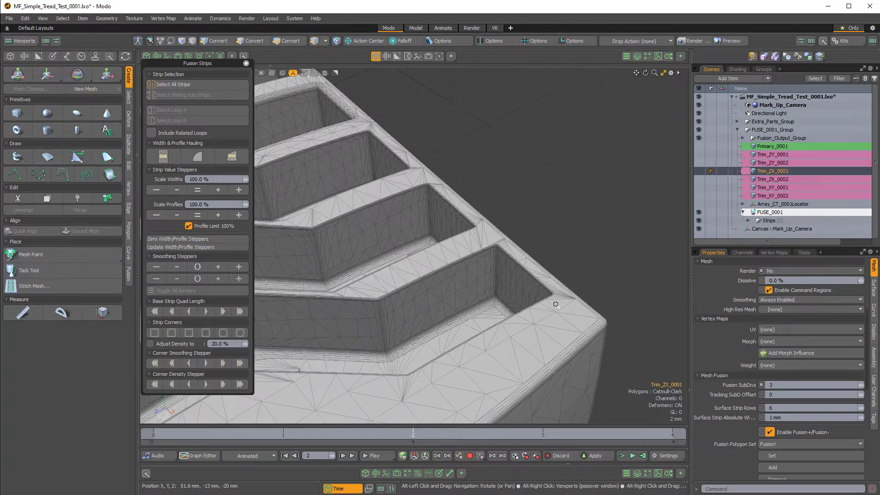
{"action": "scroll", "coordinate": [556, 304], "scroll_direction": "up", "scroll_amount": 5}
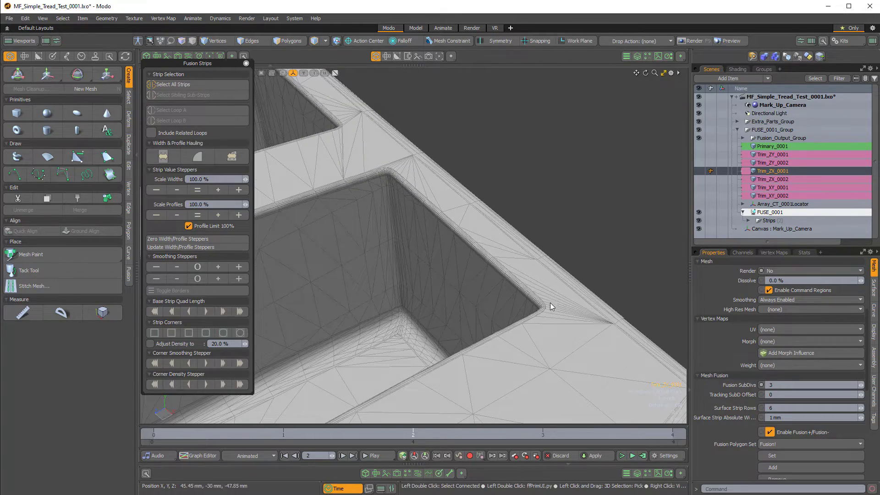
{"action": "scroll", "coordinate": [625, 330], "scroll_direction": "down", "scroll_amount": 6}
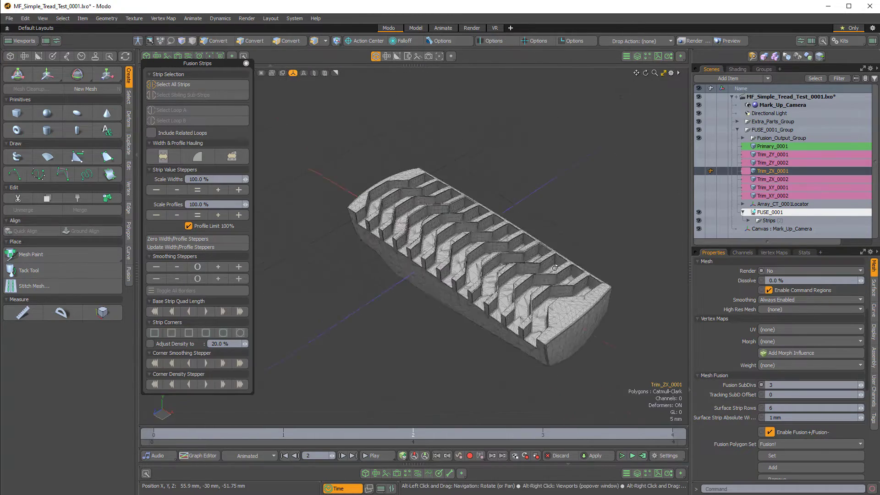
{"action": "left_click_drag", "start_coordinate": [442, 285], "coordinate": [419, 243], "text": "alt"}
{"action": "scroll", "coordinate": [486, 284], "scroll_direction": "up", "scroll_amount": 3}
{"action": "left_click_drag", "start_coordinate": [493, 285], "coordinate": [500, 270], "text": "alt"}
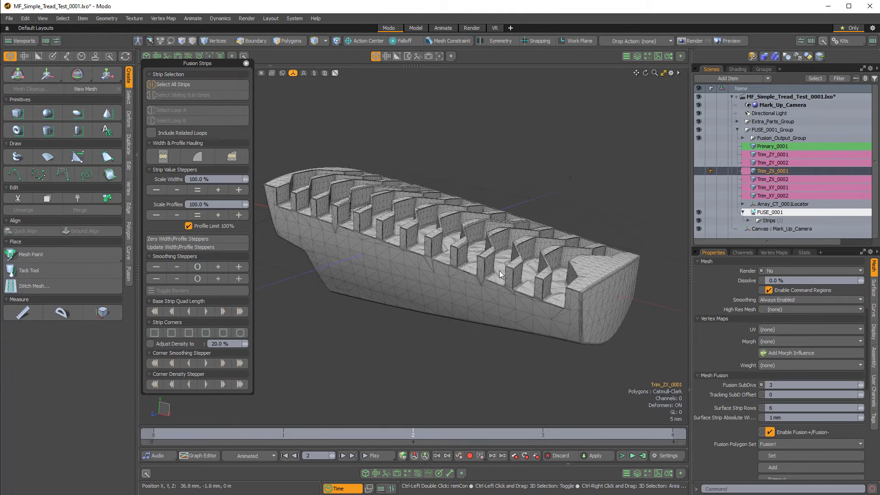
{"action": "key", "text": "ctrl+3"}
{"action": "left_click", "coordinate": [535, 271]}
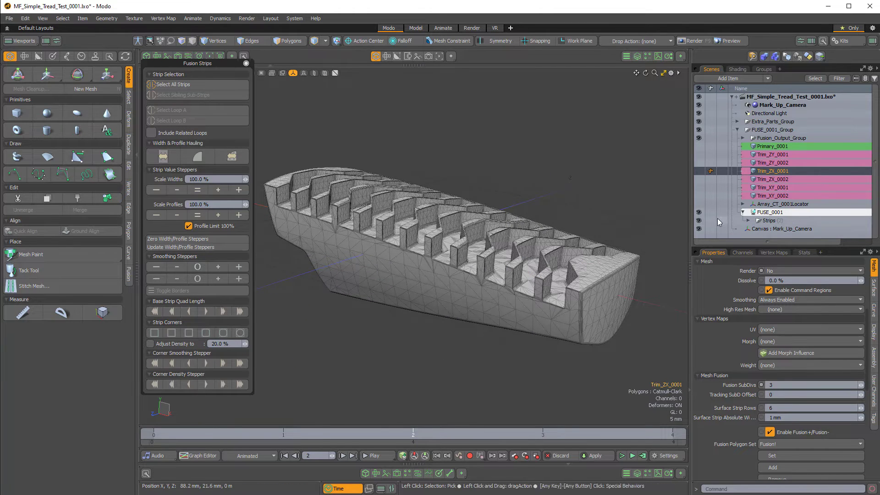
{"action": "left_click", "coordinate": [761, 213]}
{"action": "key", "text": "ctrl+3"}
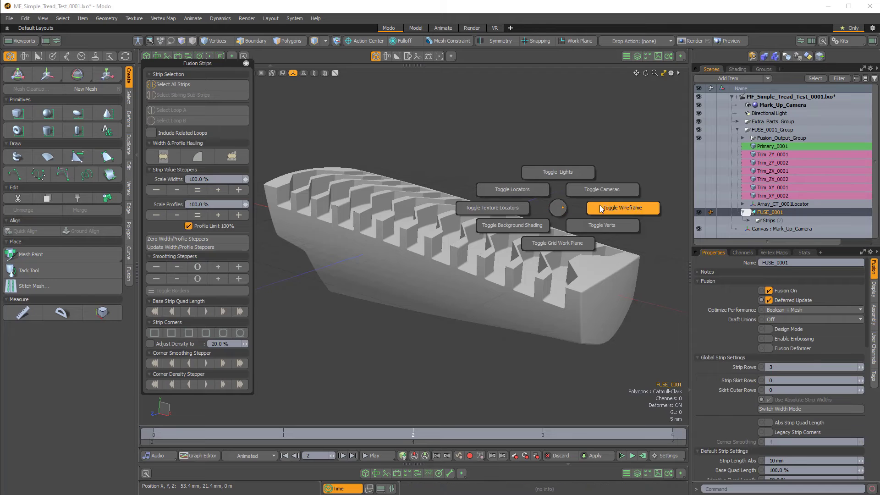
{"action": "left_click", "coordinate": [598, 206]}
{"action": "key", "text": "ctrl+3"}
{"action": "left_click", "coordinate": [626, 258]}
{"action": "left_click_drag", "start_coordinate": [546, 279], "coordinate": [500, 179], "text": "alt"}
{"action": "key", "text": "ctrl+3"}
{"action": "left_click", "coordinate": [578, 210]}
Set the Strip Width of the Trim_ZX Tread_A (4) strip around the groove's top edge to 250 um and clear the selection
{"action": "left_click_drag", "start_coordinate": [485, 216], "coordinate": [667, 213], "text": "alt"}
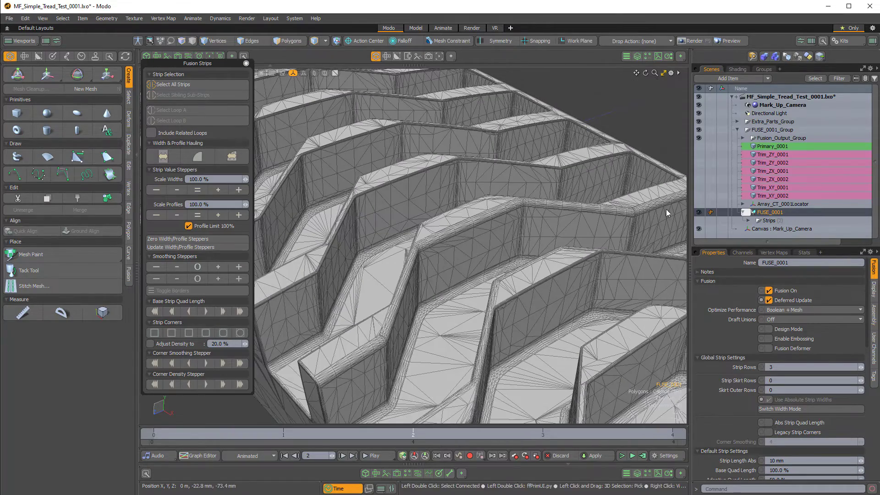
{"action": "left_click_drag", "start_coordinate": [557, 204], "coordinate": [499, 212], "text": "alt"}
{"action": "left_click", "coordinate": [429, 301]}
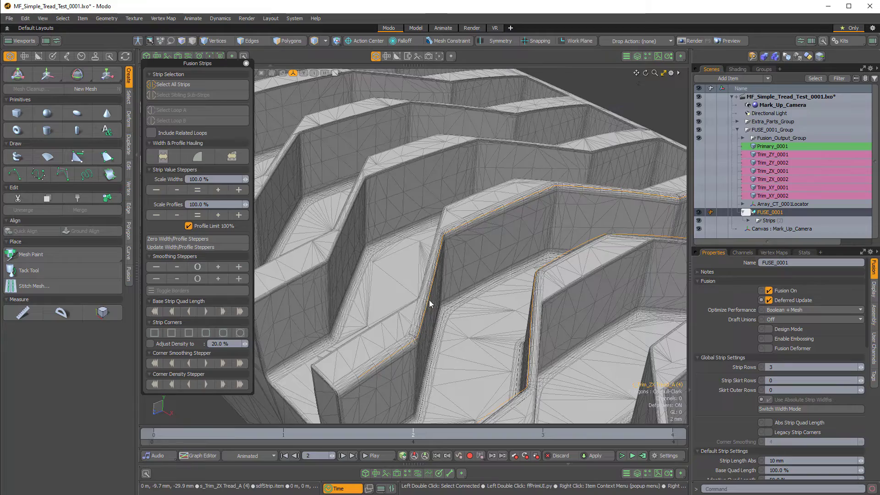
{"action": "left_click", "coordinate": [438, 247]}
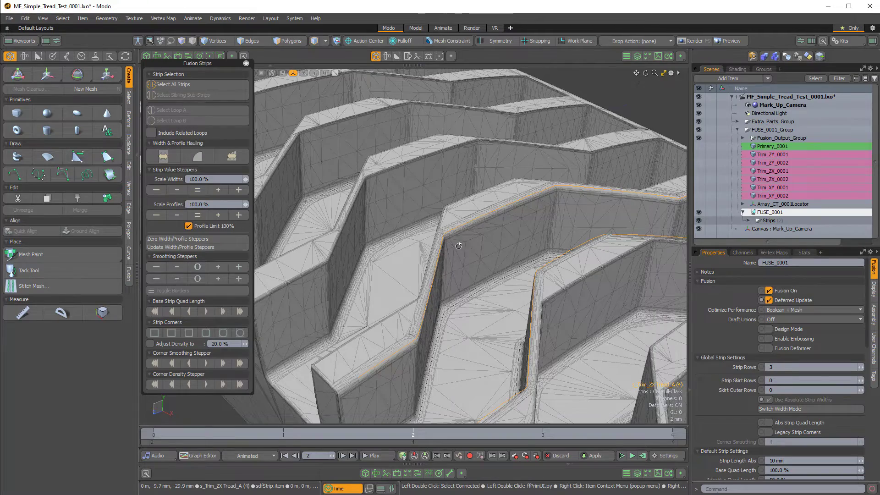
{"action": "scroll", "coordinate": [469, 252], "scroll_direction": "down", "scroll_amount": 6}
{"action": "scroll", "coordinate": [476, 255], "scroll_direction": "up", "scroll_amount": 4}
{"action": "left_click_drag", "start_coordinate": [496, 257], "coordinate": [498, 255], "text": "alt"}
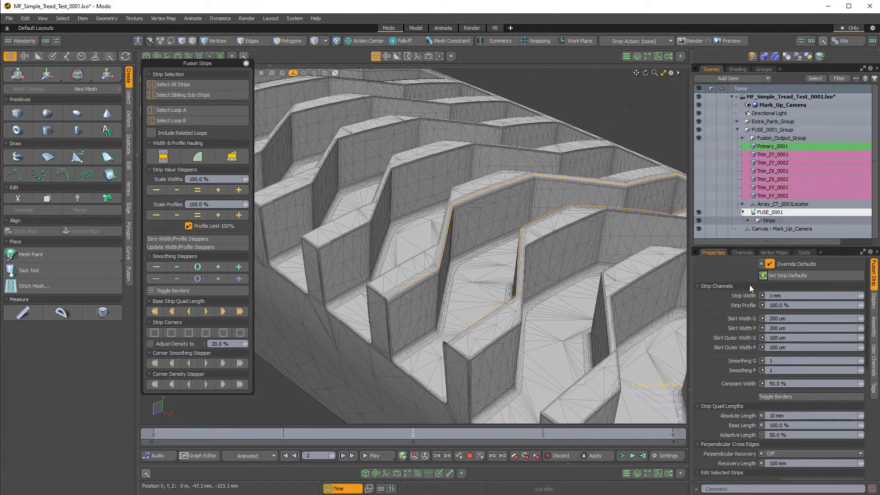
{"action": "left_click_drag", "start_coordinate": [792, 296], "coordinate": [710, 285]}
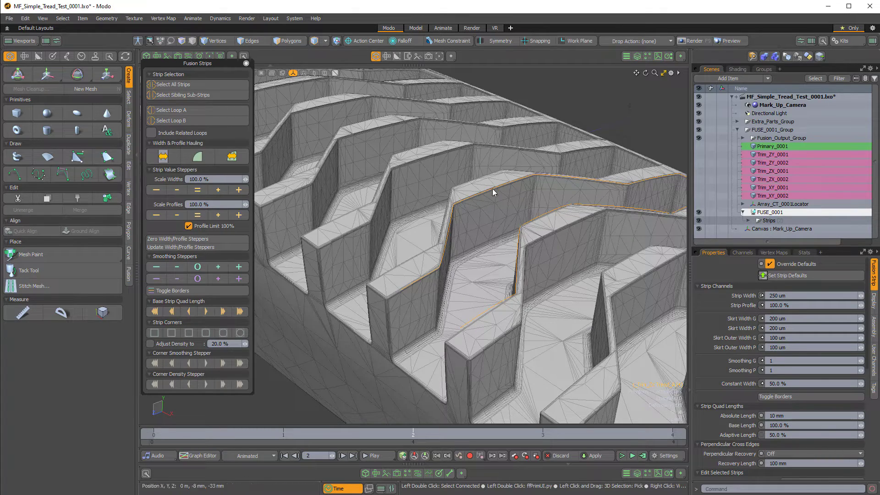
{"action": "left_click", "coordinate": [589, 111]}
Set the Strip Width of the neighbouring Tread_A (3) groove's top edge strip to 250 um and clear the selection
{"action": "left_click_drag", "start_coordinate": [584, 177], "coordinate": [421, 284], "text": "alt"}
{"action": "left_click_drag", "start_coordinate": [421, 284], "coordinate": [400, 274], "text": "alt"}
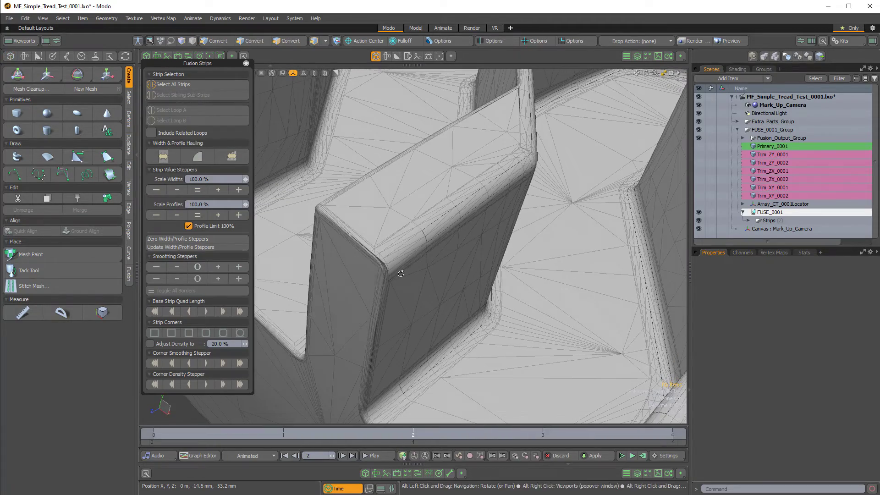
{"action": "left_click", "coordinate": [486, 201]}
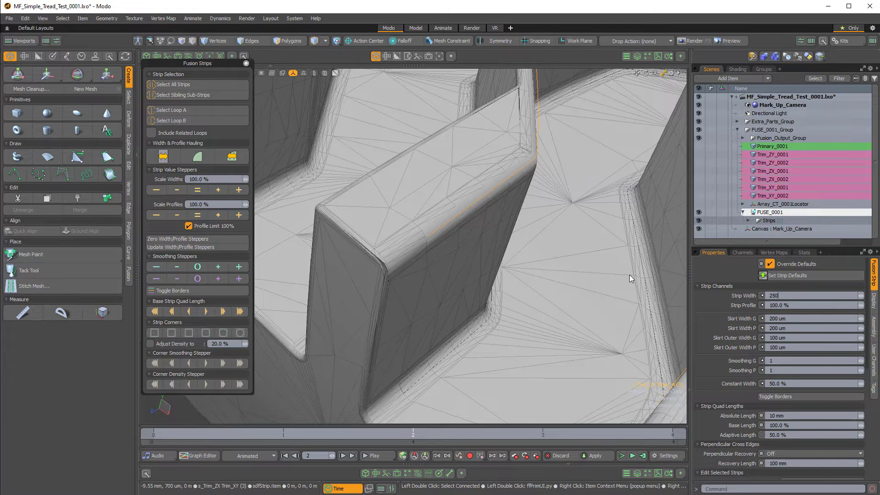
{"action": "key", "text": "Return"}
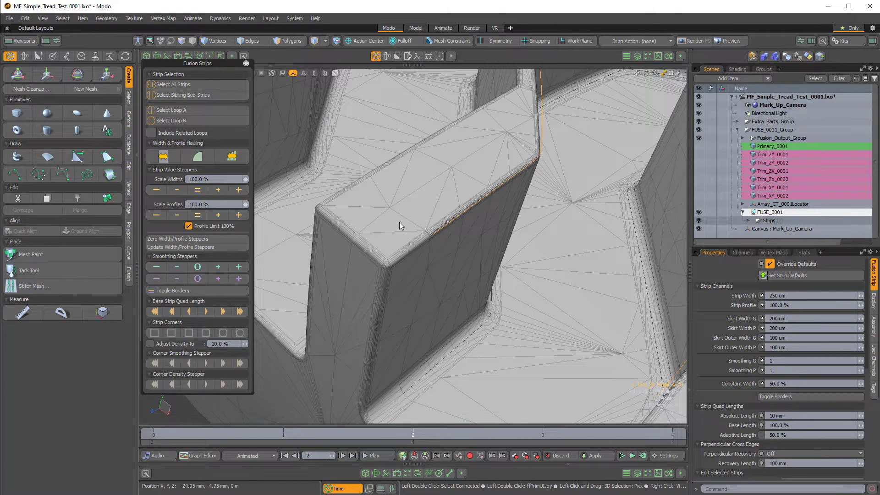
{"action": "scroll", "coordinate": [402, 212], "scroll_direction": "down", "scroll_amount": 6}
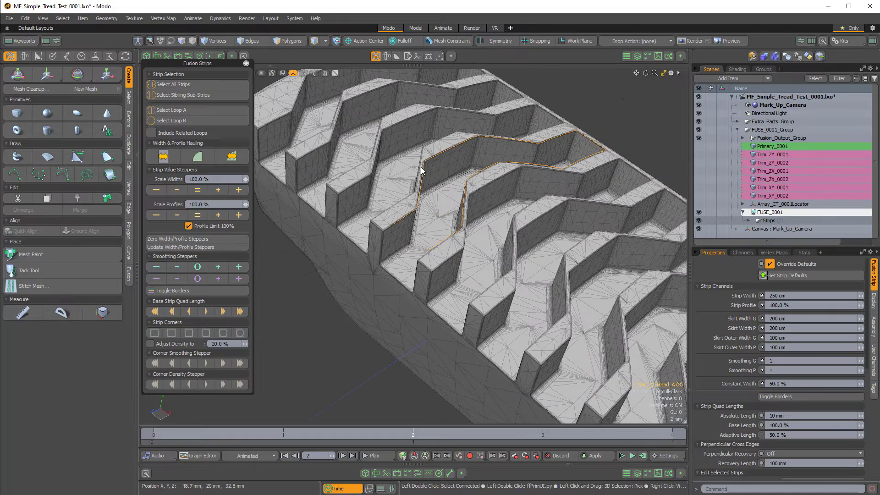
{"action": "left_click", "coordinate": [606, 113]}
Hide the wireframe of FUSE_0001 and examine the shaded tread with the narrowed groove edges
{"action": "left_click_drag", "start_coordinate": [606, 113], "coordinate": [568, 140], "text": "alt"}
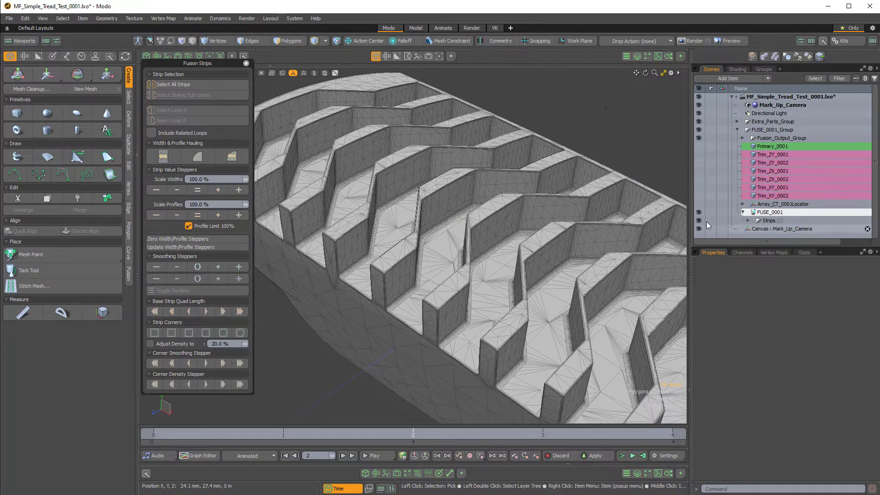
{"action": "left_click", "coordinate": [769, 214]}
{"action": "key", "text": "ctrl+3"}
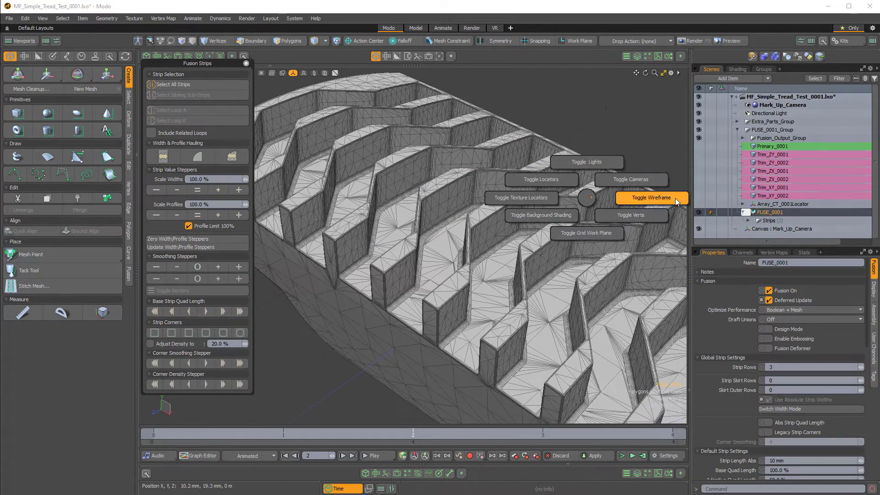
{"action": "left_click", "coordinate": [671, 200]}
{"action": "left_click_drag", "start_coordinate": [552, 257], "coordinate": [571, 337], "text": "alt"}
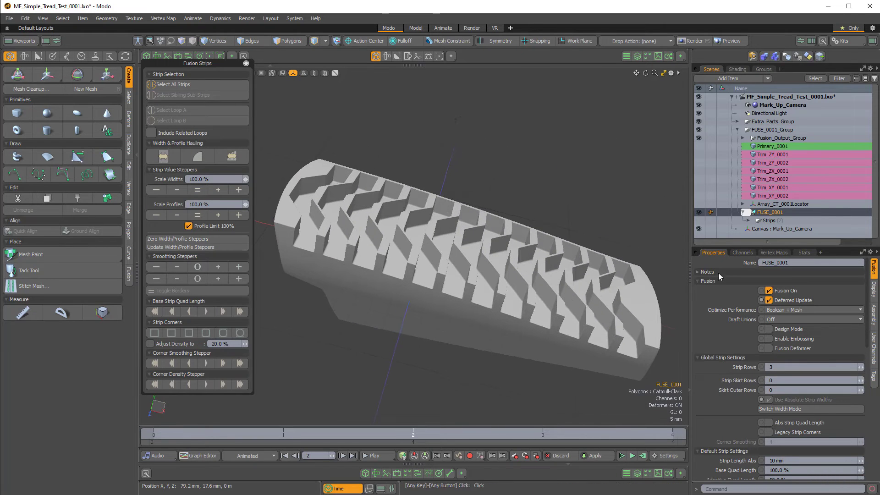
Try deleting the Strips group under FUSE_0001 together with its child items, and undo the deletion
{"action": "left_click_drag", "start_coordinate": [734, 247], "coordinate": [735, 275]}
{"action": "left_click_drag", "start_coordinate": [568, 321], "coordinate": [537, 321], "text": "alt"}
{"action": "left_click", "coordinate": [778, 222]}
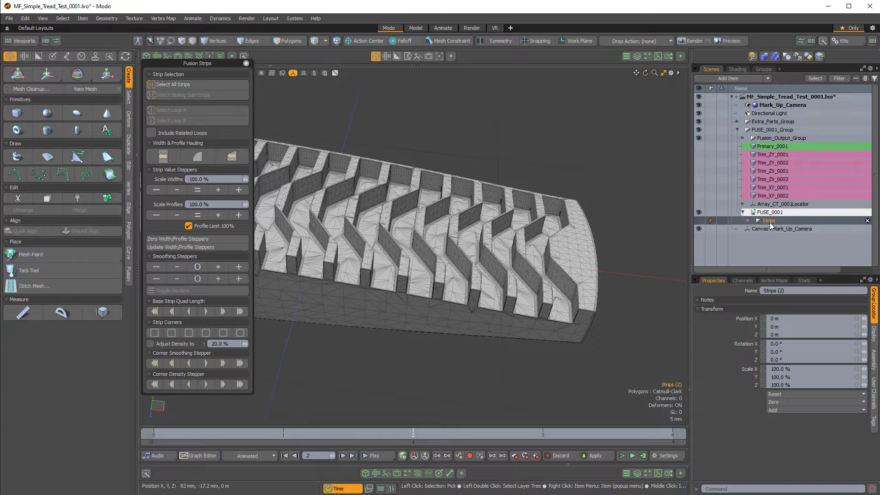
{"action": "right_click", "coordinate": [770, 224]}
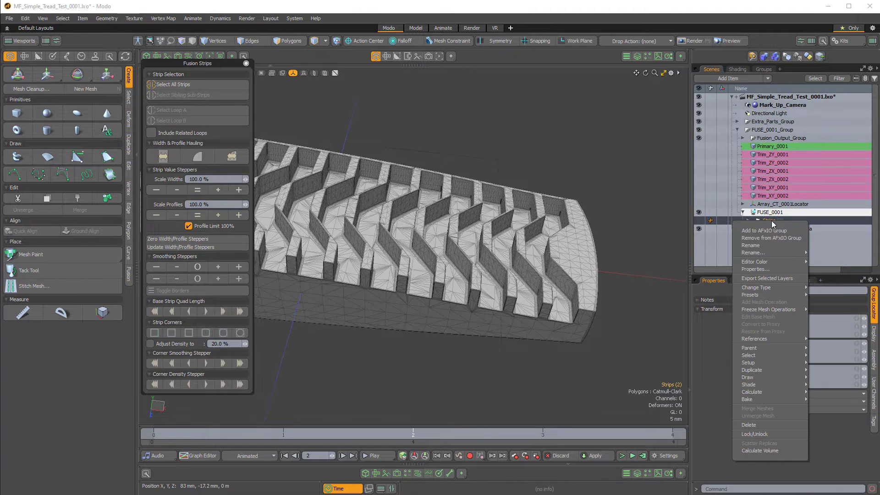
{"action": "left_click", "coordinate": [750, 423]}
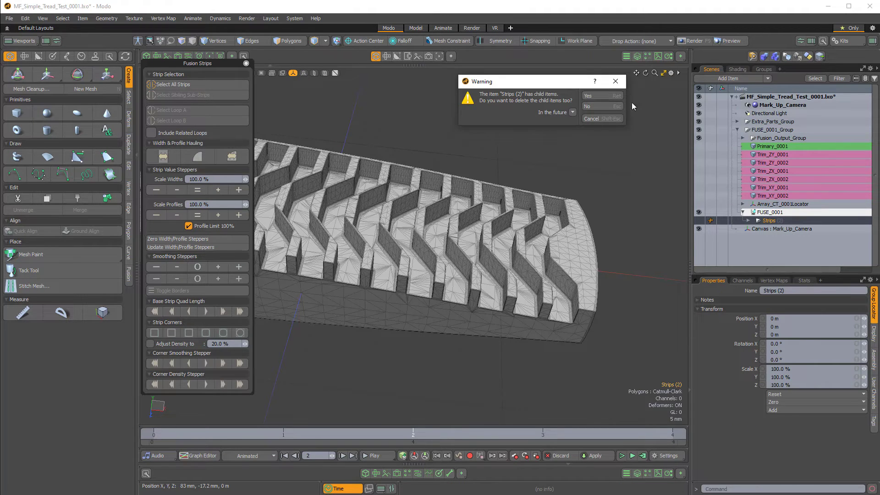
{"action": "left_click", "coordinate": [618, 97]}
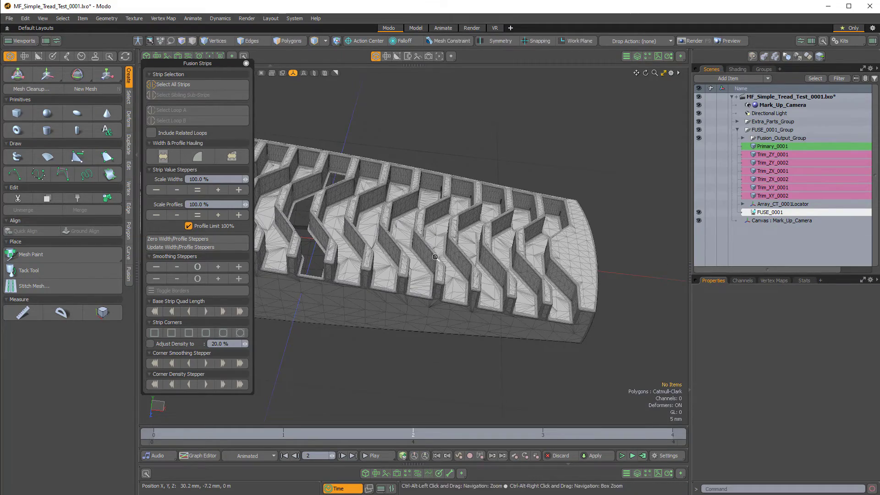
{"action": "left_click_drag", "start_coordinate": [435, 257], "coordinate": [551, 192], "text": "alt"}
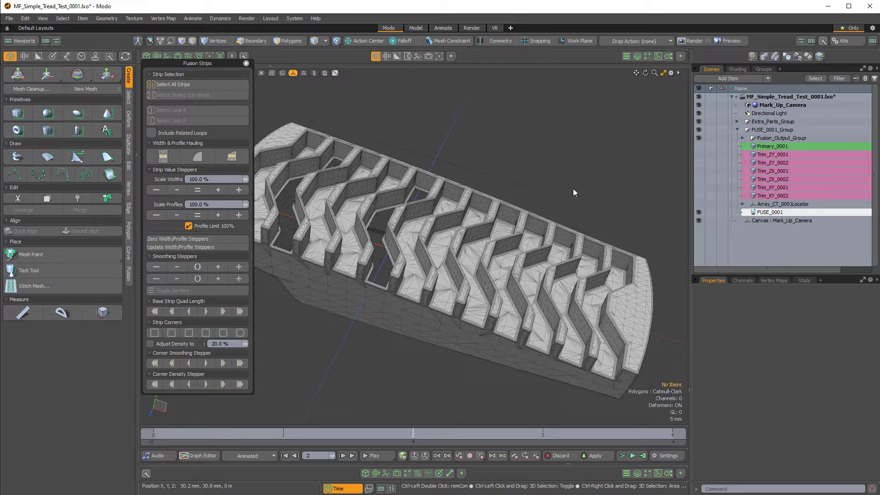
{"action": "key", "text": "ctrl+z"}
Delete the Strips group under FUSE_0001, including all of its child items
{"action": "left_click_drag", "start_coordinate": [573, 270], "coordinate": [511, 307], "text": "alt"}
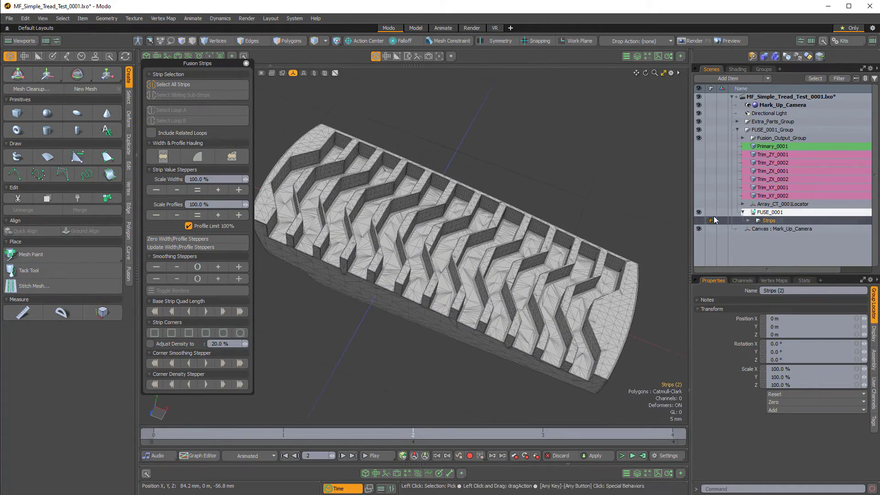
{"action": "right_click", "coordinate": [768, 223]}
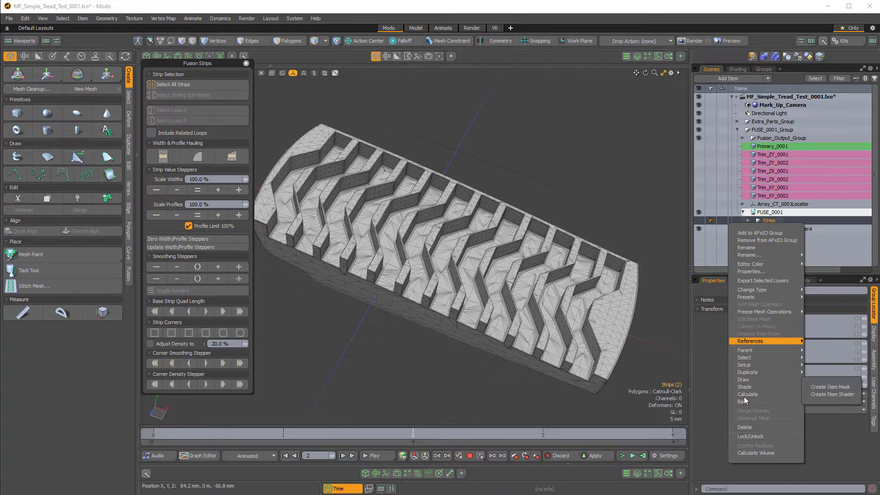
{"action": "left_click", "coordinate": [745, 428]}
{"action": "left_click", "coordinate": [617, 95]}
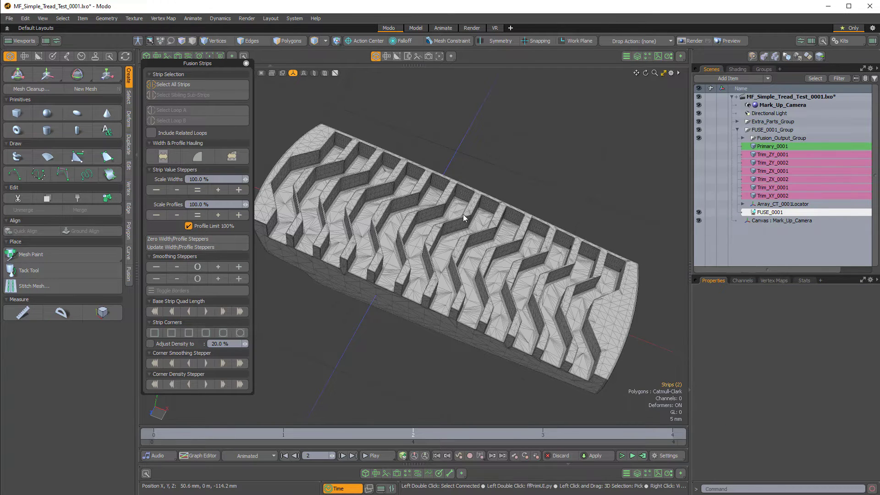
Set the X count of the Array Generator in Tread_Array_0001's Array operator to 10 and clear the item selection
{"action": "left_click", "coordinate": [743, 204]}
{"action": "left_click", "coordinate": [773, 212]}
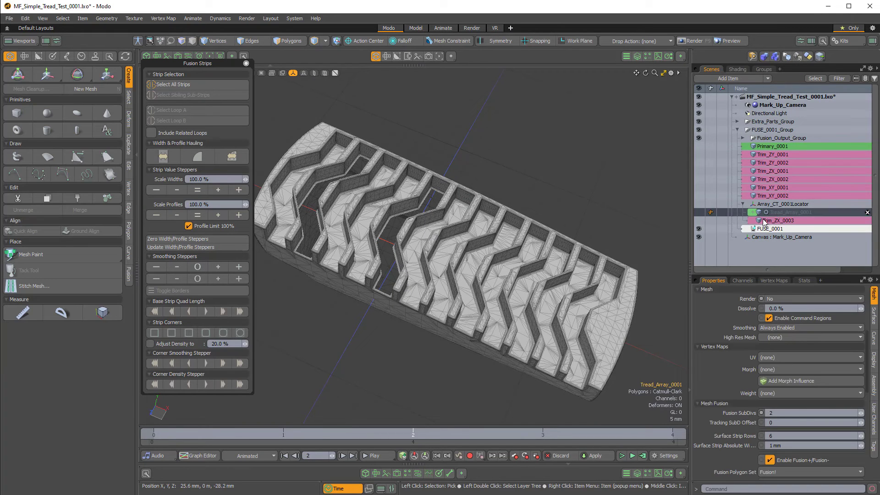
{"action": "left_click", "coordinate": [637, 56]}
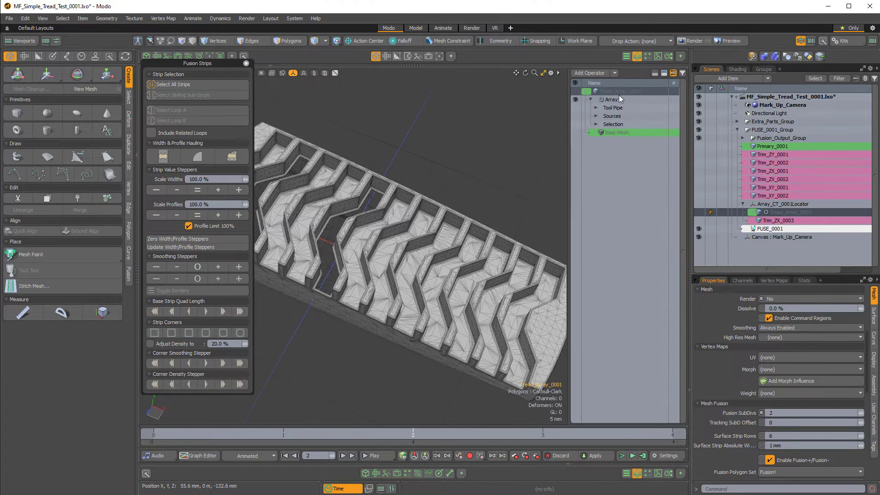
{"action": "left_click", "coordinate": [596, 108]}
{"action": "left_click", "coordinate": [634, 115]}
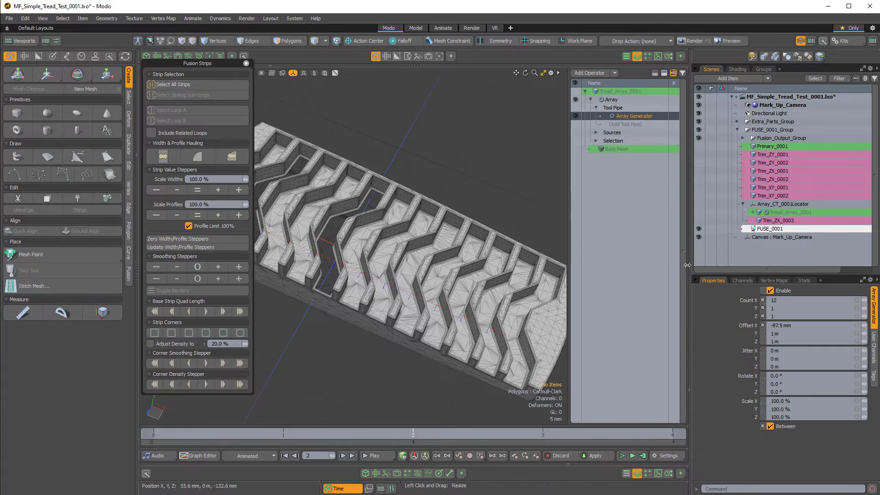
{"action": "left_click", "coordinate": [777, 299]}
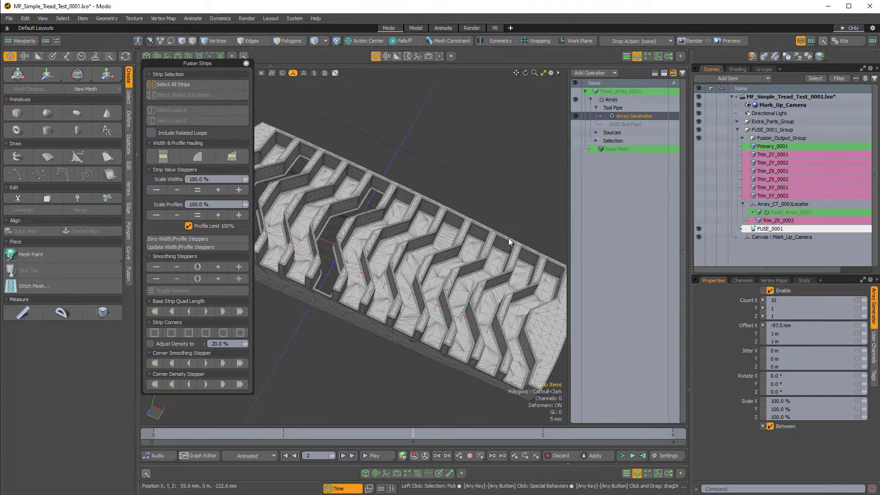
{"action": "left_click_drag", "start_coordinate": [369, 262], "coordinate": [465, 188], "text": "alt"}
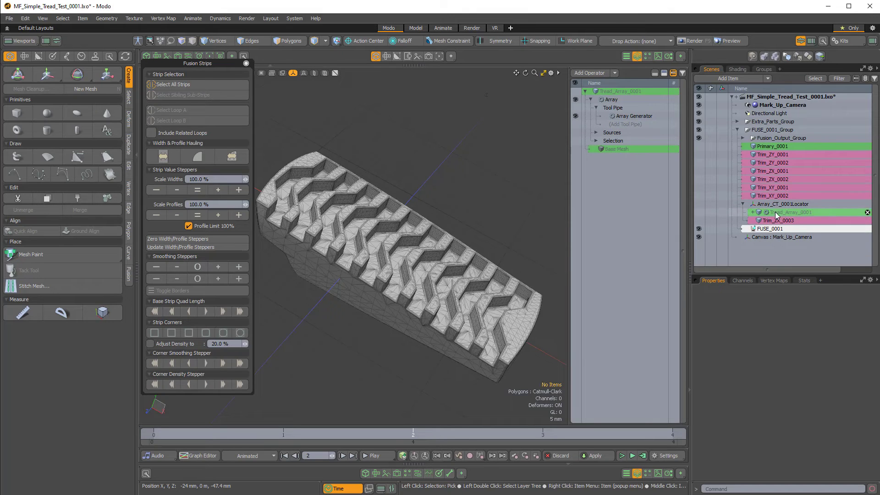
{"action": "left_click", "coordinate": [756, 231]}
{"action": "left_click_drag", "start_coordinate": [460, 230], "coordinate": [479, 178], "text": "alt"}
{"action": "left_click", "coordinate": [478, 177]}
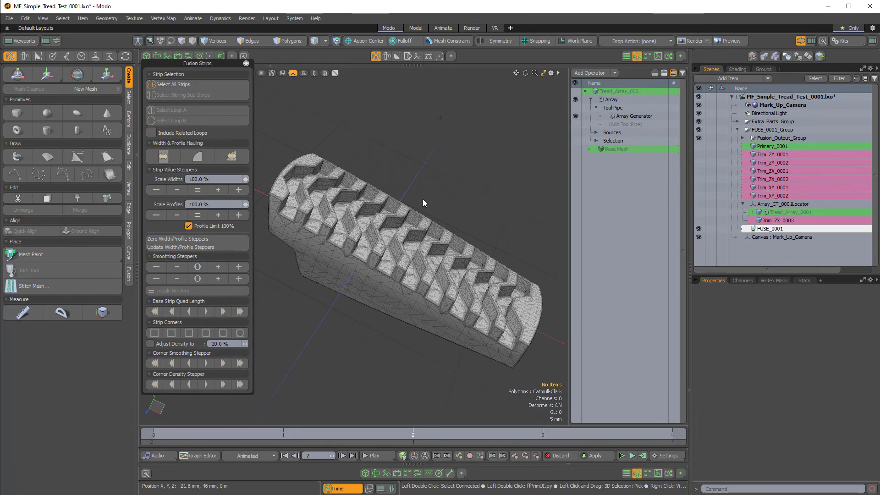